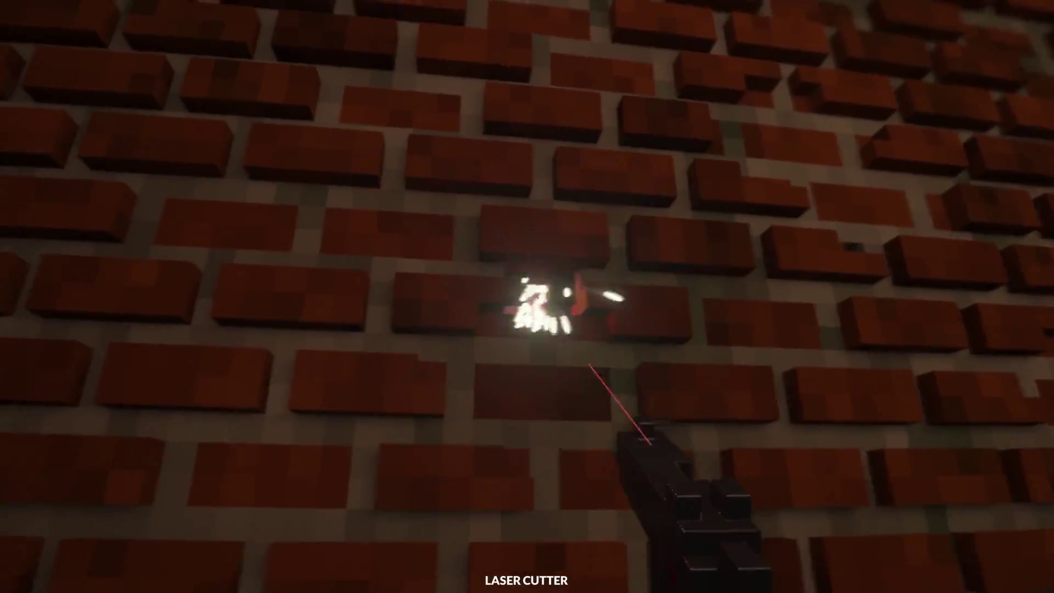
pyautogui.moveTo(527, 296); pyautogui.dragTo(527, 297)
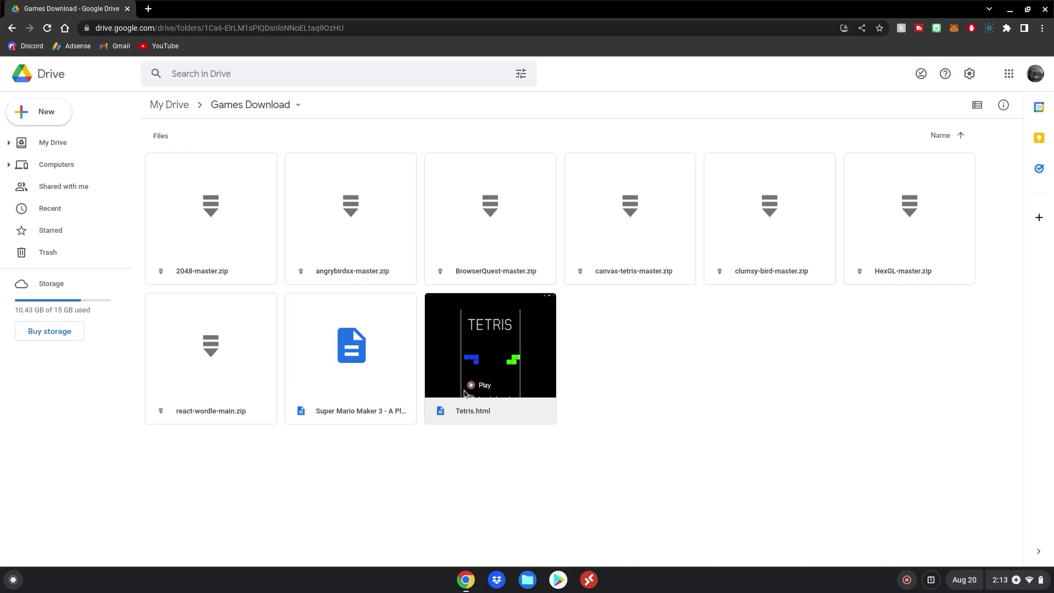
pyautogui.moveTo(226, 139); pyautogui.dragTo(878, 490)
pyautogui.click(941, 105)
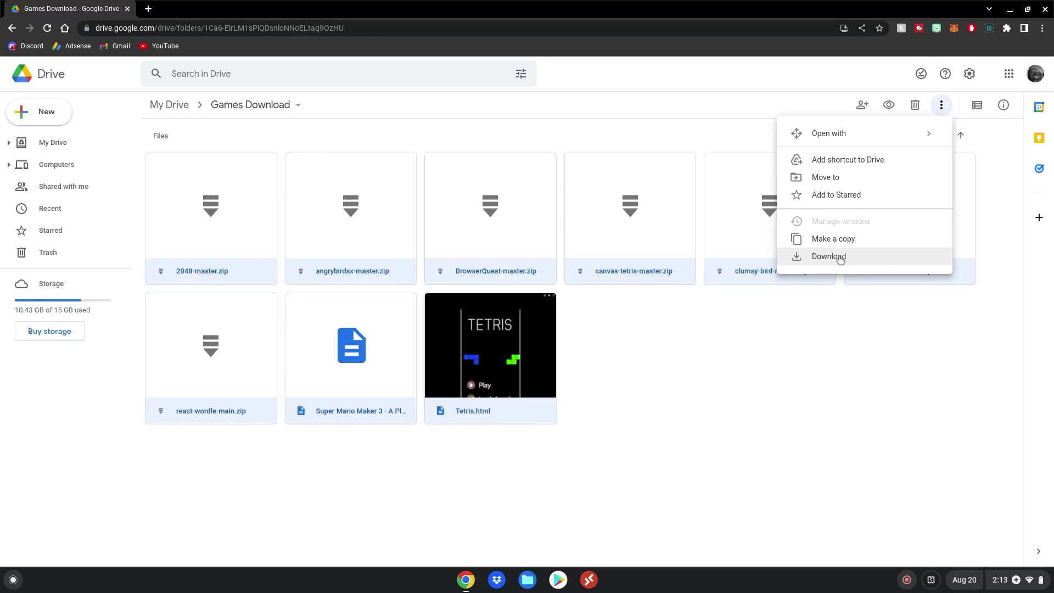
pyautogui.click(734, 356)
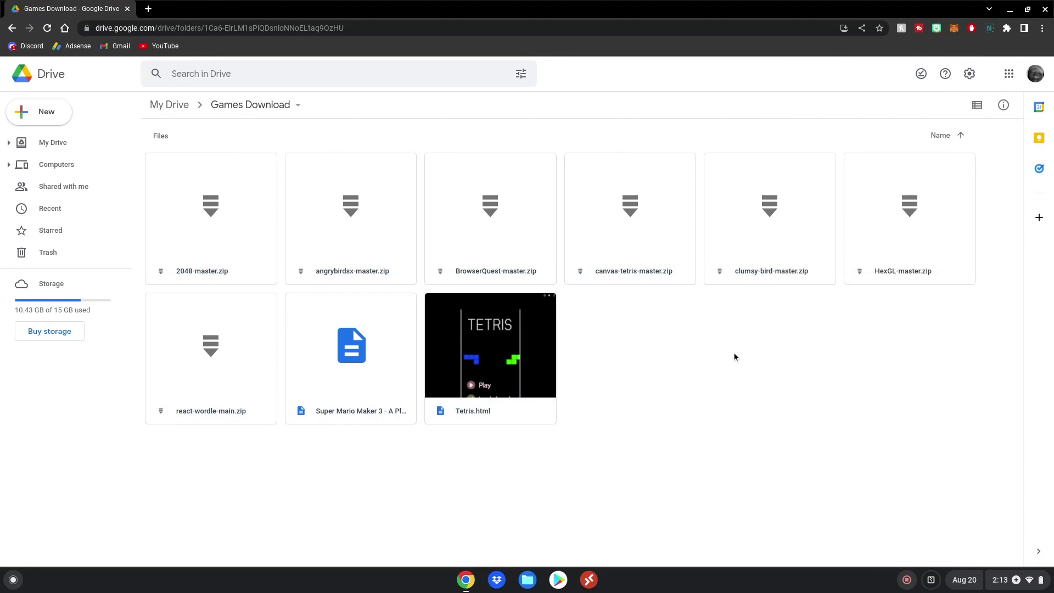
# - Launch the Files app and open the Downloads folder
pyautogui.press('super')
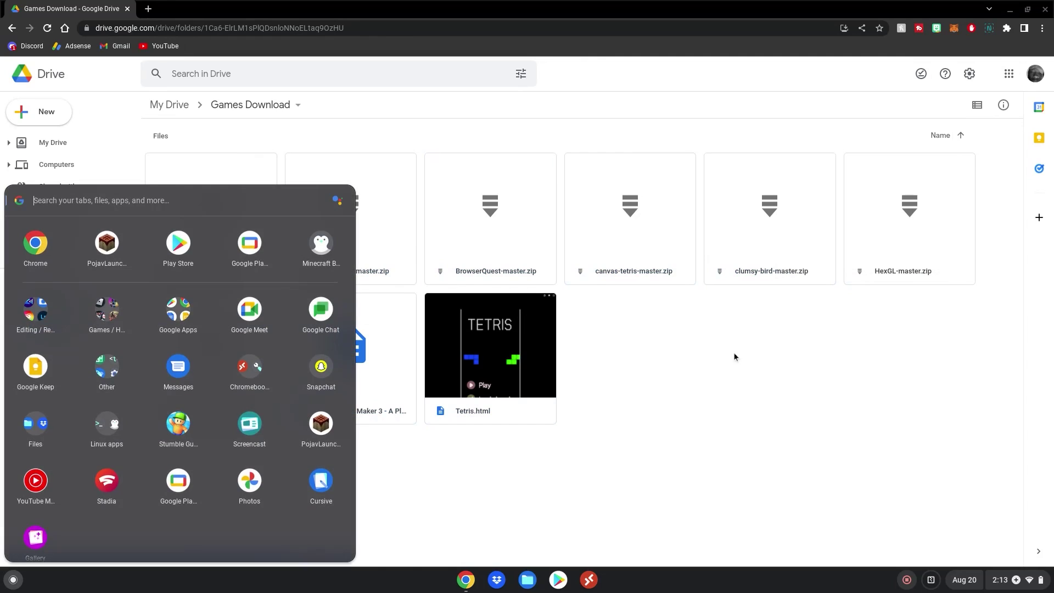
pyautogui.write('files')
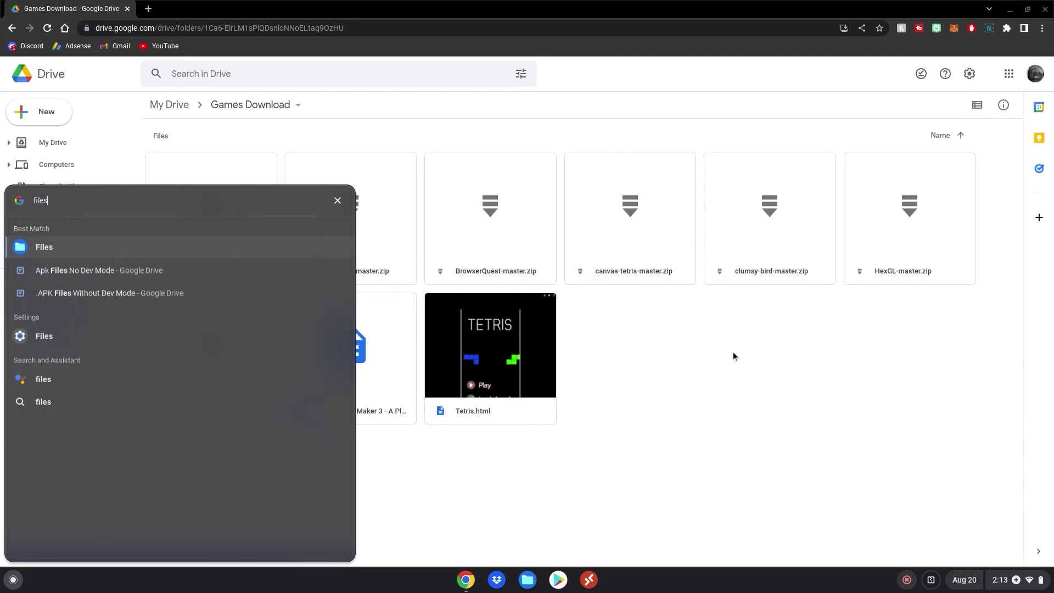
pyautogui.press('Return')
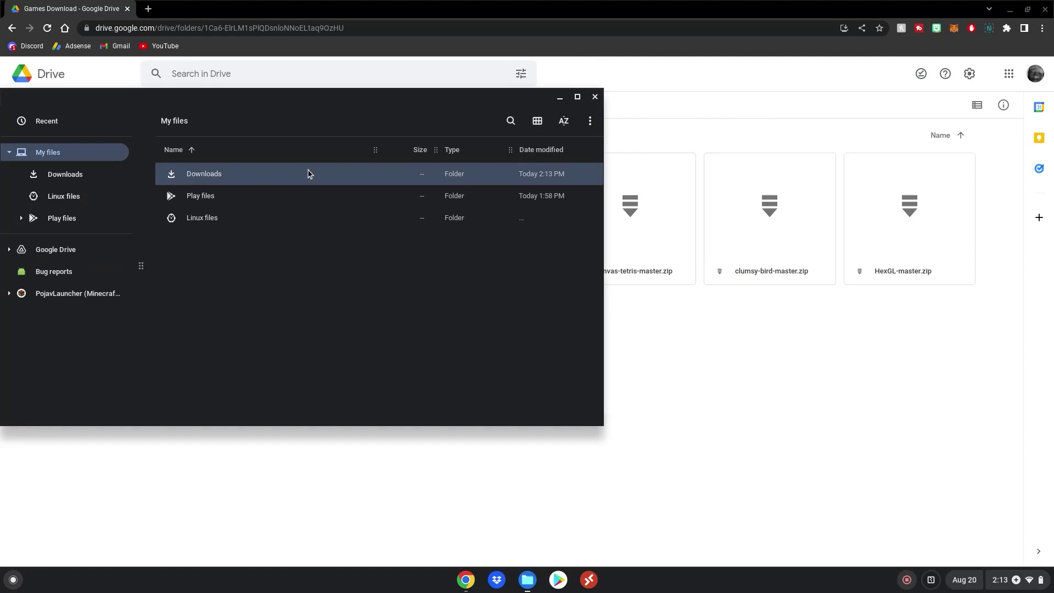
pyautogui.doubleClick(307, 173)
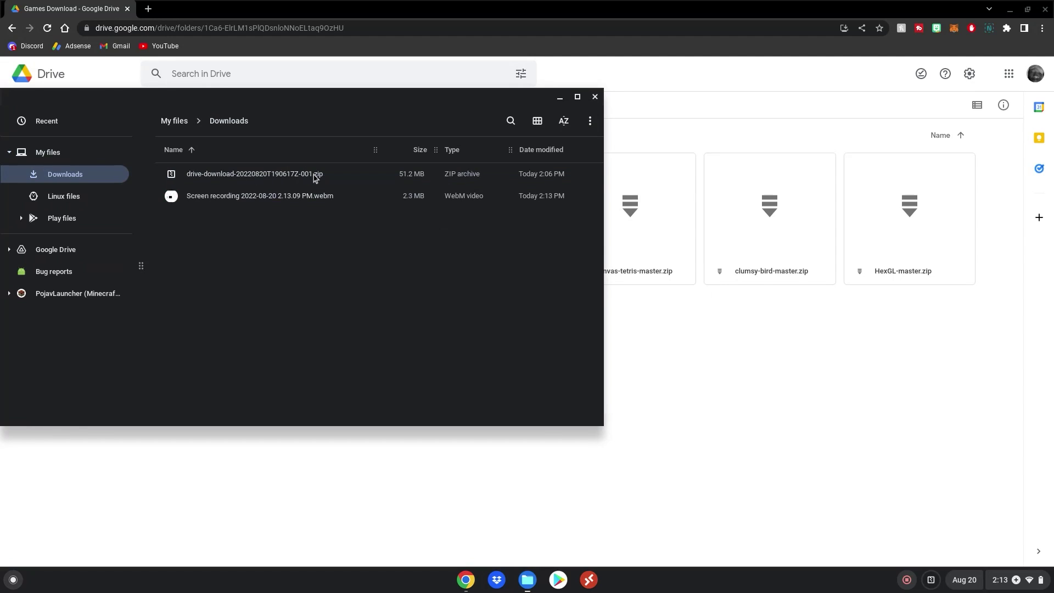
# - Extract the drive-download ZIP archive in Downloads and close the extra window showing its contents
pyautogui.rightClick(260, 173)
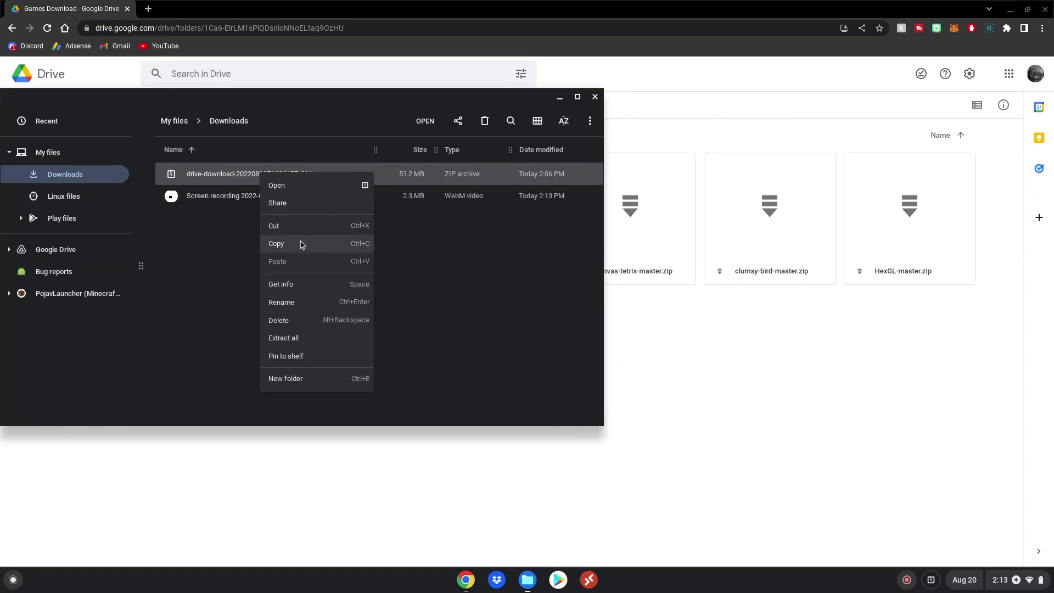
pyautogui.click(309, 340)
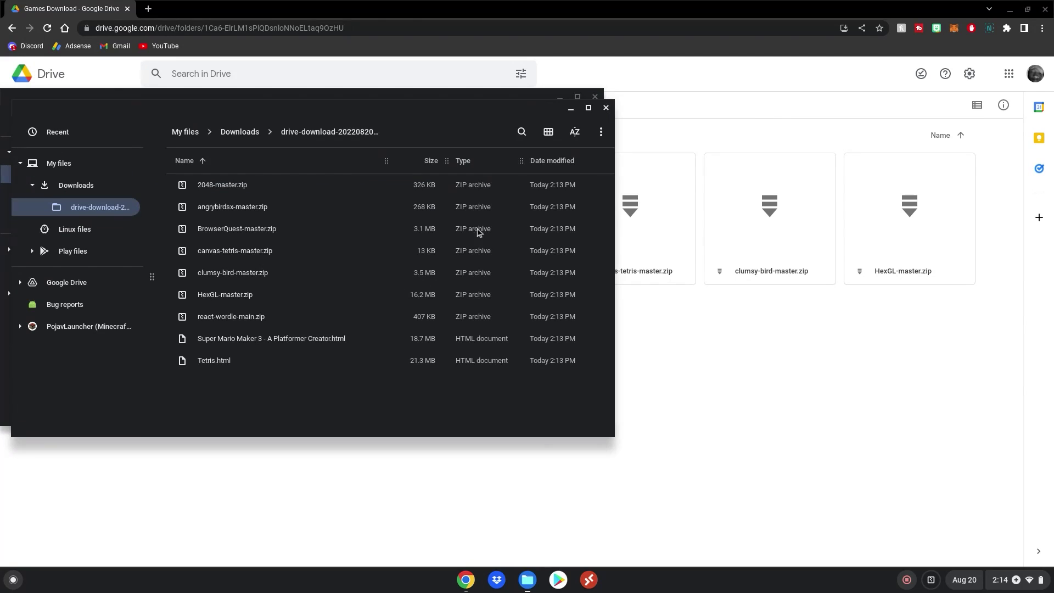
pyautogui.click(605, 108)
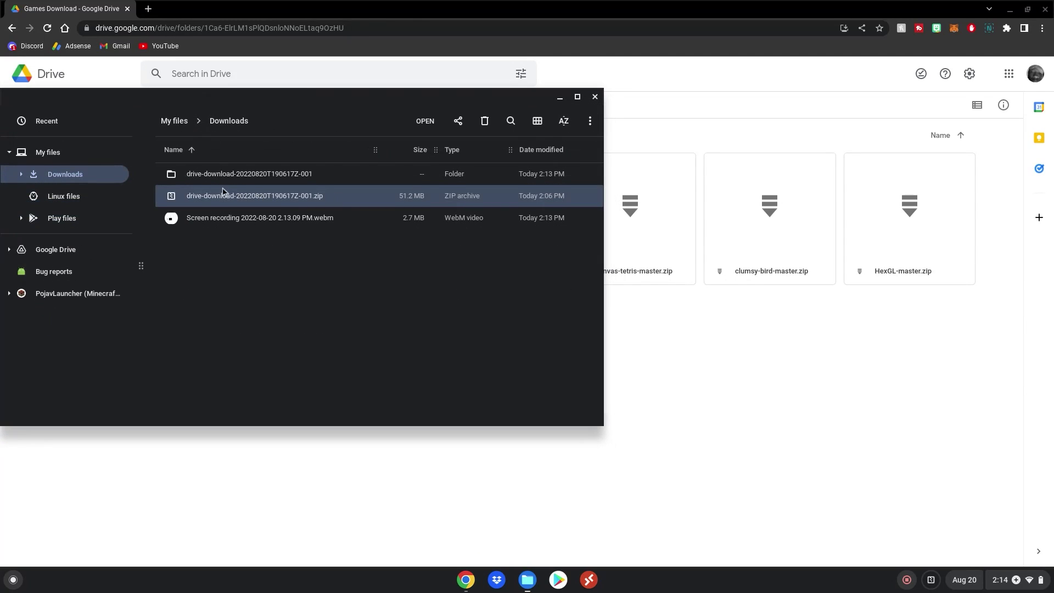
# - Open the extracted drive-download folder and highlight the Super Mario Maker 3 and Tetris HTML files
pyautogui.click(198, 174)
pyautogui.doubleClick(226, 174)
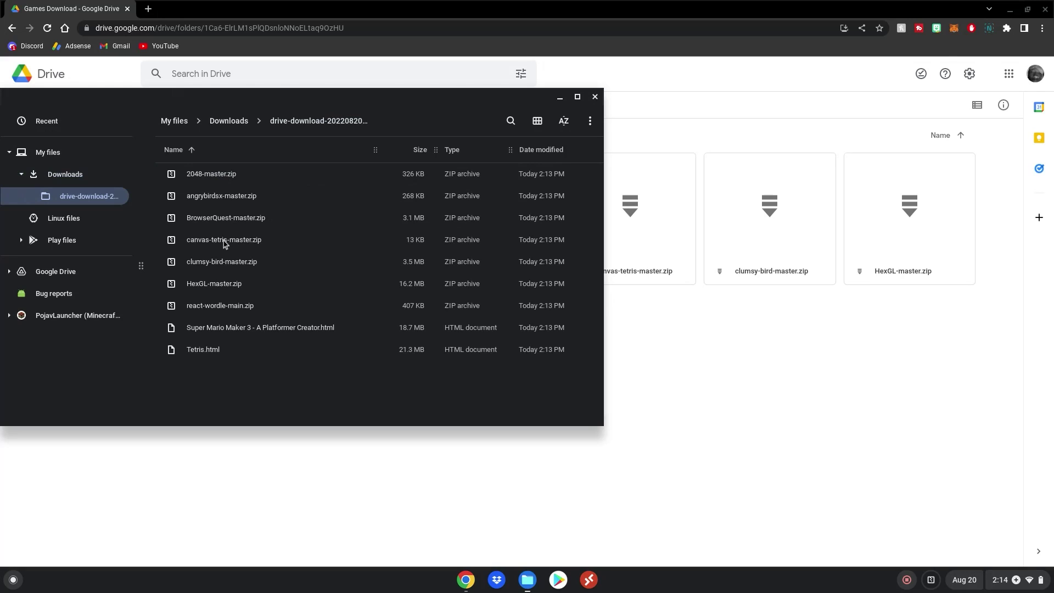
pyautogui.click(238, 329)
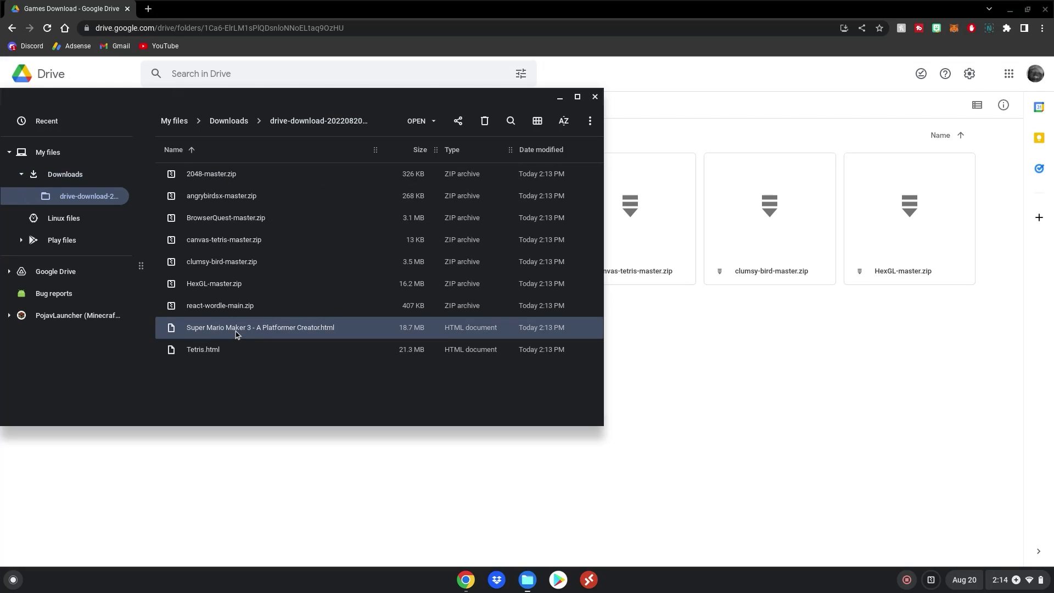
pyautogui.click(219, 351)
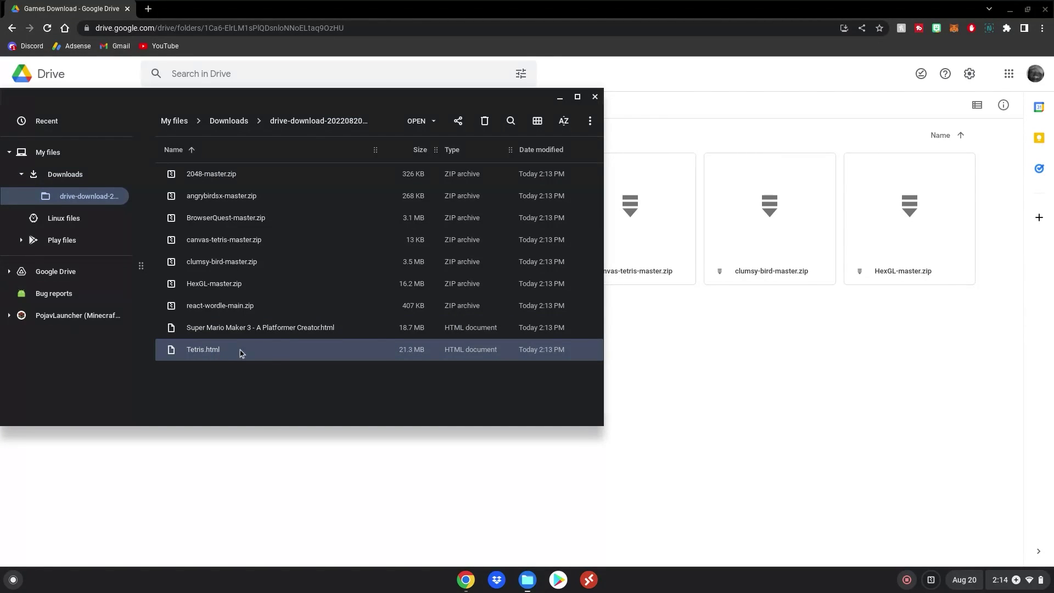
pyautogui.click(287, 335)
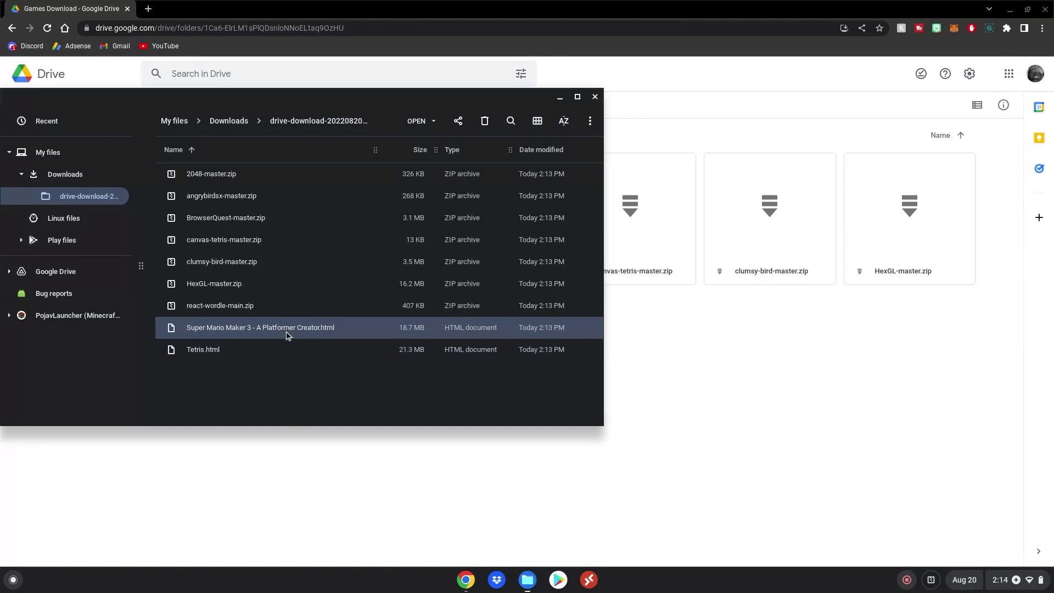
# - Extract react-wordle-main.zip and browse through the resulting nested folders into public
pyautogui.rightClick(263, 309)
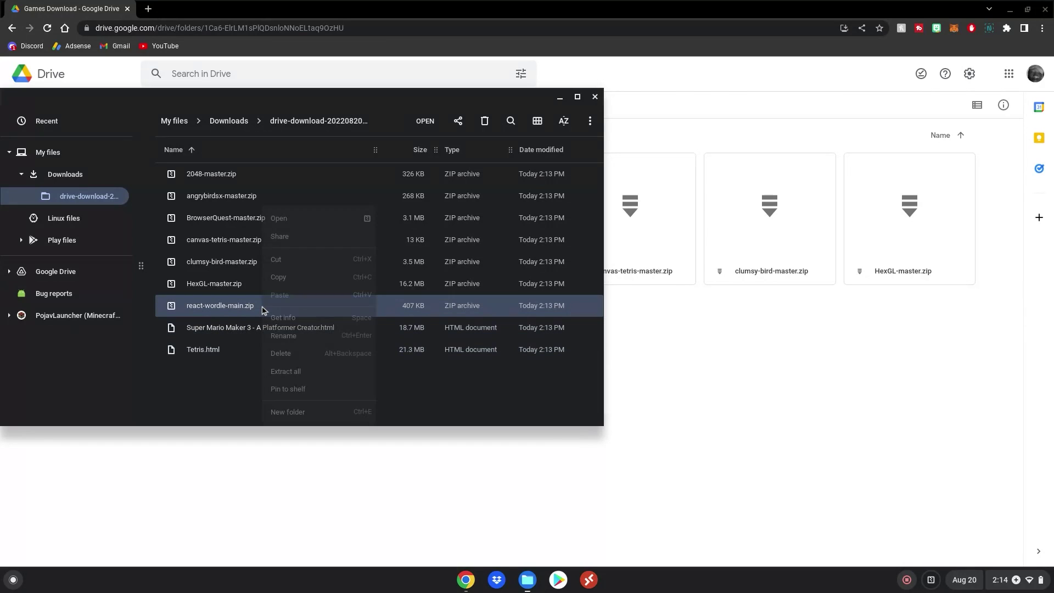
pyautogui.click(285, 371)
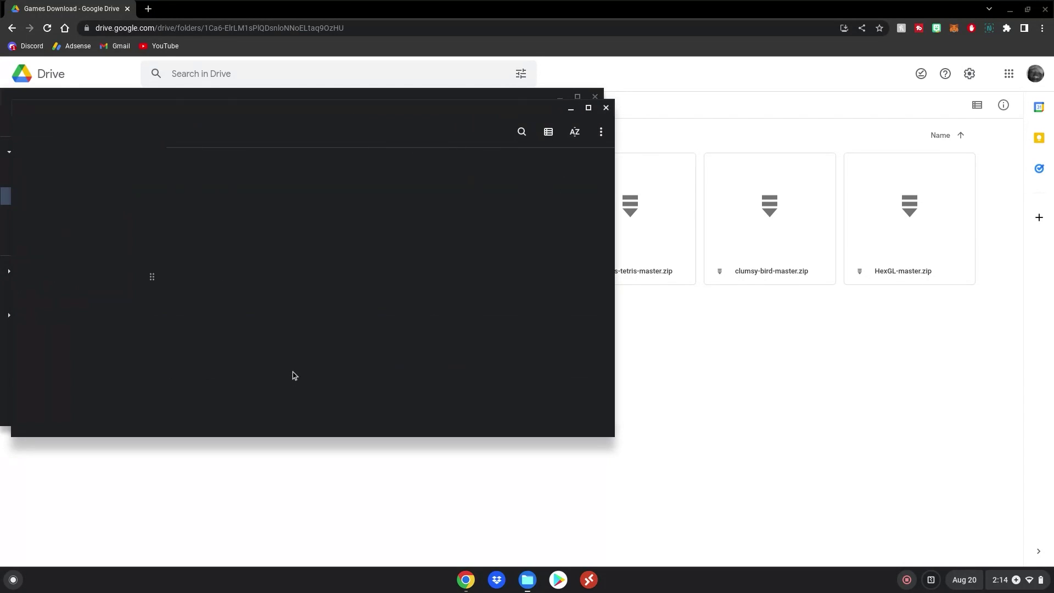
pyautogui.doubleClick(384, 176)
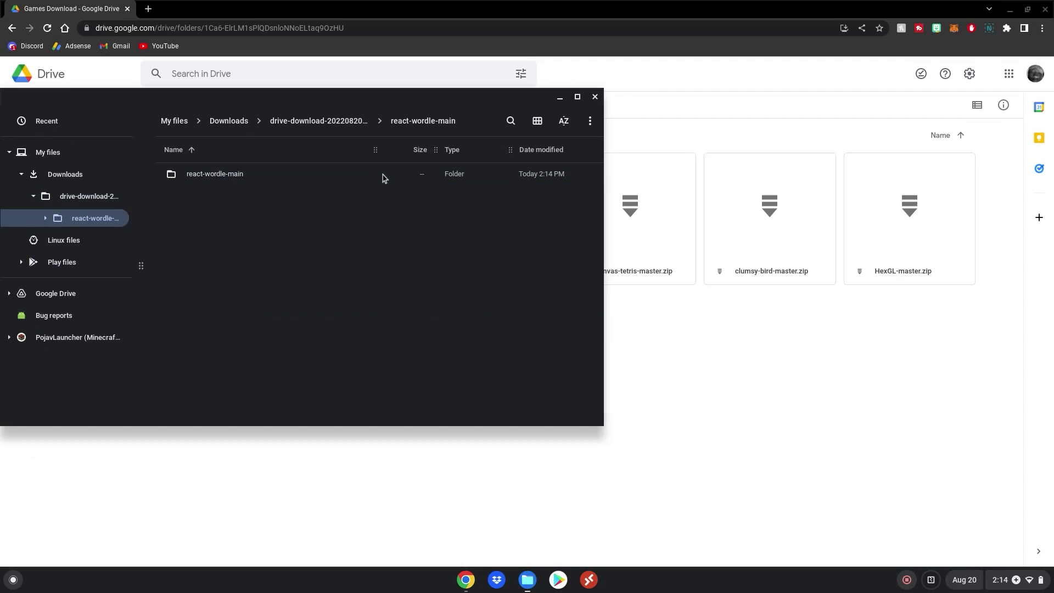
pyautogui.doubleClick(353, 176)
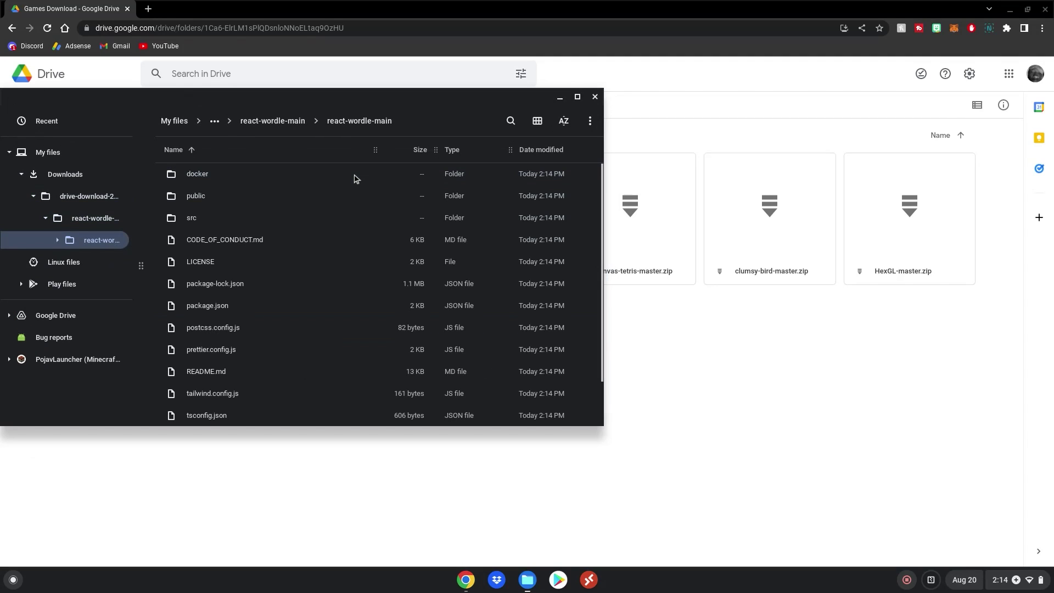
pyautogui.doubleClick(222, 196)
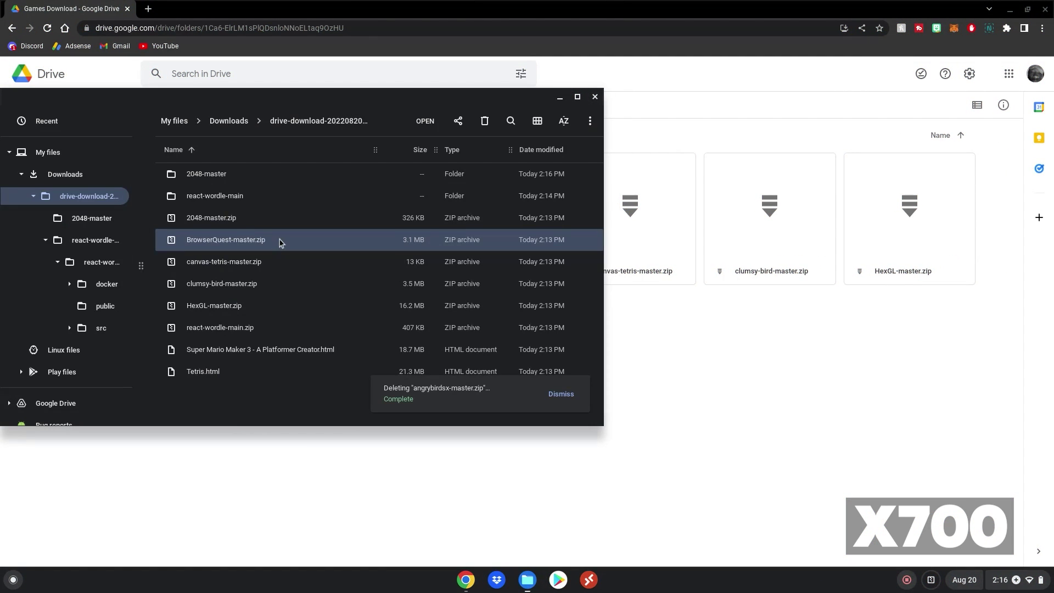
# - Download angrybirdsx-master.zip again from the Games Download folder in Google Drive
pyautogui.click(651, 295)
pyautogui.rightClick(398, 266)
pyautogui.click(522, 499)
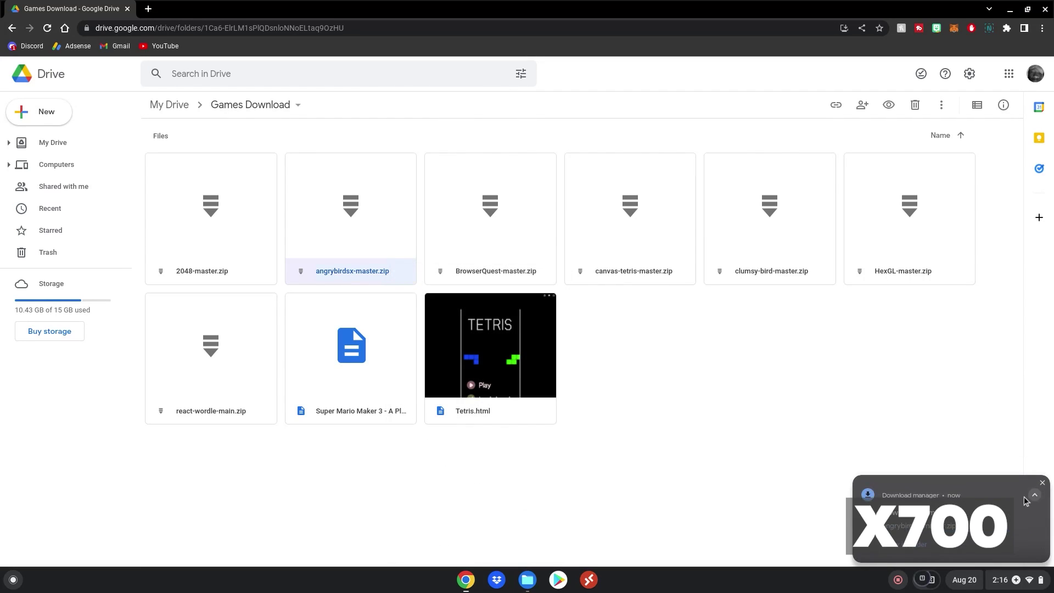
pyautogui.click(1029, 498)
# - In the Files app, move angrybirdsx-master.zip from Downloads into the extracted drive-download folder and open that folder
pyautogui.press('super')
pyautogui.write('f')
pyautogui.click(43, 332)
pyautogui.click(228, 122)
pyautogui.moveTo(236, 196); pyautogui.dragTo(236, 172)
pyautogui.doubleClick(236, 172)
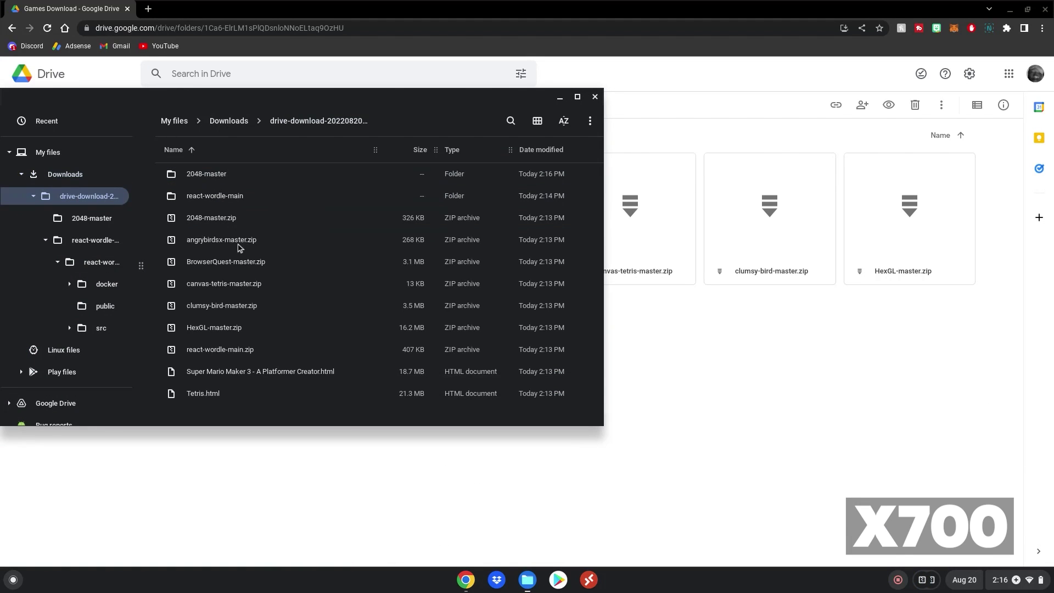
# - Extract angrybirdsx-master.zip and close the extra window showing its contents
pyautogui.rightClick(240, 241)
pyautogui.click(263, 359)
pyautogui.click(605, 107)
# - Delete the already extracted archives 2048-master.zip, angrybirdsx-master.zip and react-wordle-main.zip
pyautogui.click(255, 240)
pyautogui.keyDown('ctrl'); pyautogui.click(254, 262); pyautogui.keyUp('ctrl')
pyautogui.keyDown('ctrl'); pyautogui.click(239, 369); pyautogui.keyUp('ctrl')
pyautogui.rightClick(236, 356)
pyautogui.click(297, 266)
# - Extract BrowserQuest-master.zip, canvas-tetris-master.zip and clumsy-bird-master.zip, closing the extra windows
pyautogui.rightClick(302, 240)
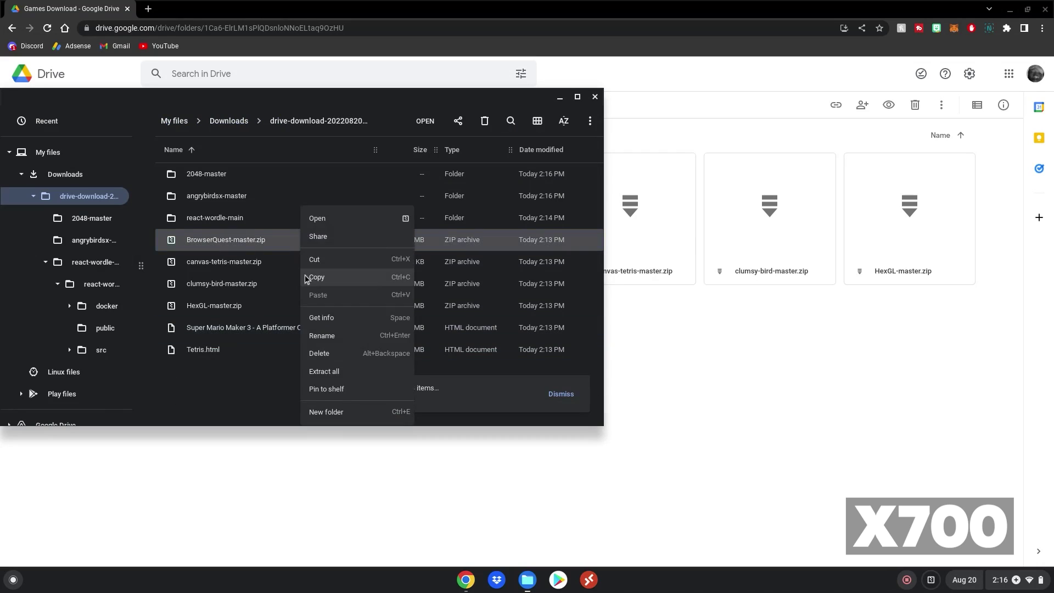
pyautogui.click(324, 370)
pyautogui.click(606, 107)
pyautogui.rightClick(270, 282)
pyautogui.click(306, 372)
pyautogui.click(605, 107)
pyautogui.rightClick(260, 329)
pyautogui.click(284, 276)
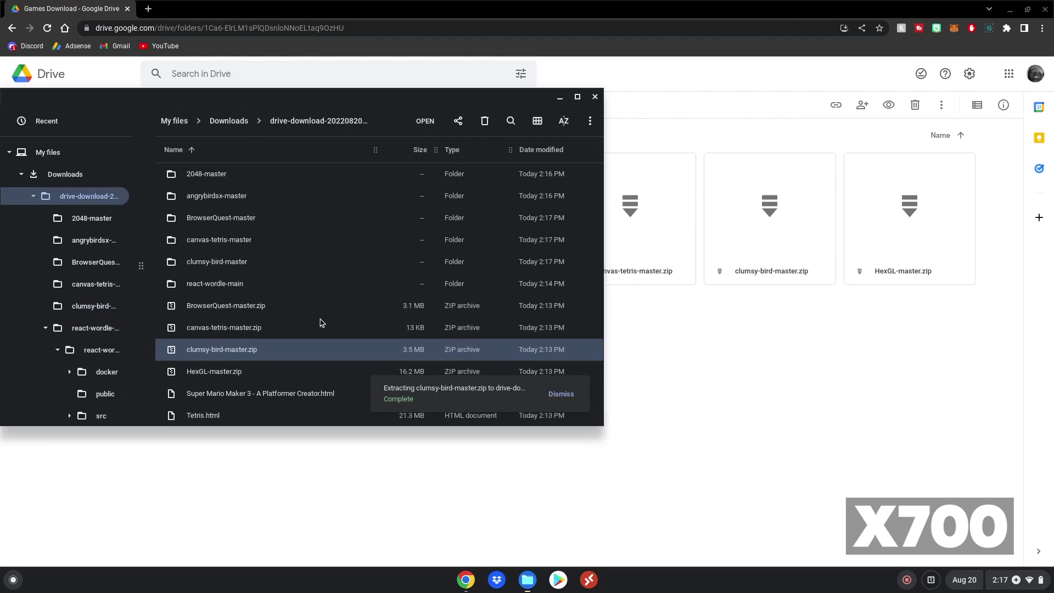
# - Extract HexGL-master.zip and delete the four remaining ZIP archives from the folder
pyautogui.rightClick(308, 366)
pyautogui.click(332, 311)
pyautogui.rightClick(288, 345)
pyautogui.click(308, 334)
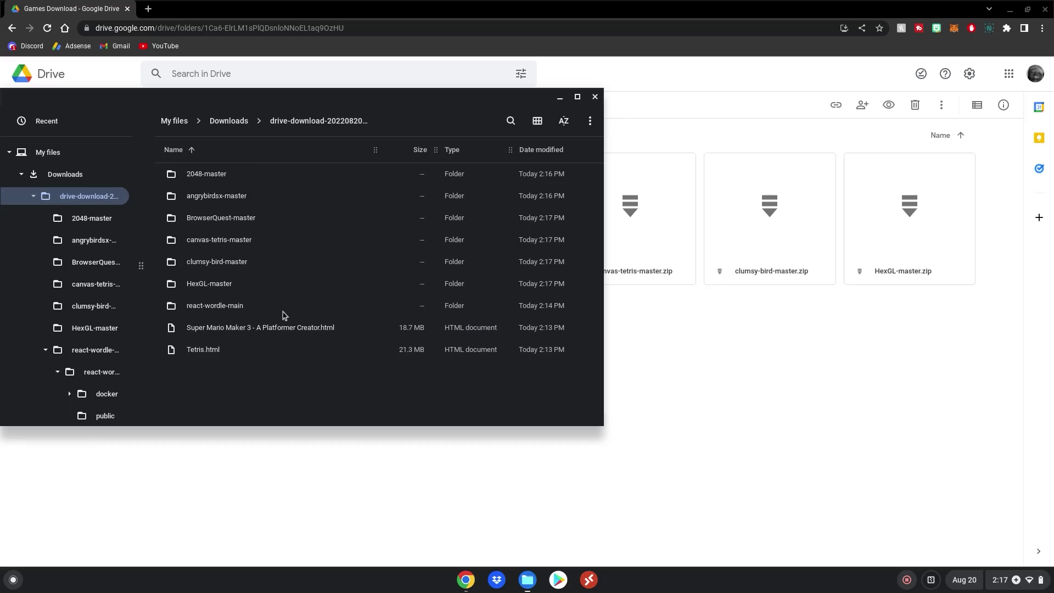
# - Point out the two HTML files and browse the nested react-wordle-main folders down to public
pyautogui.click(292, 333)
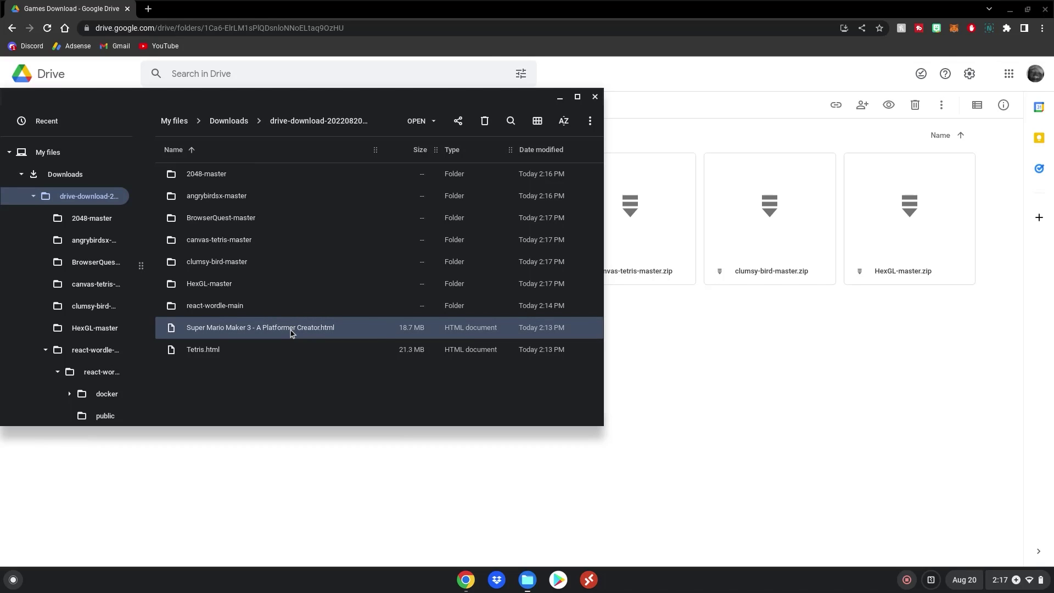
pyautogui.click(288, 351)
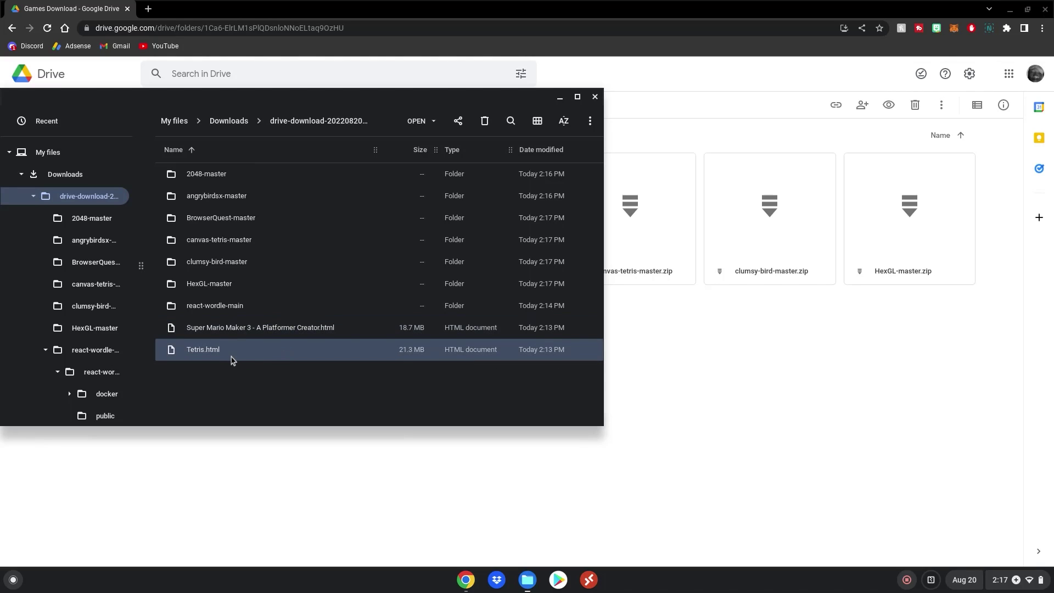
pyautogui.doubleClick(258, 306)
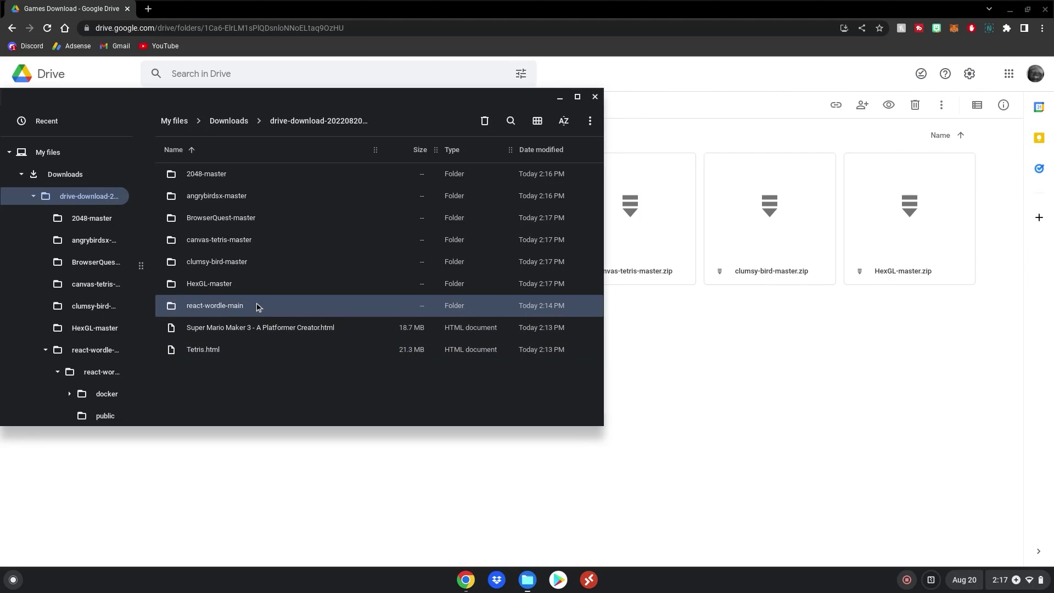
pyautogui.doubleClick(219, 174)
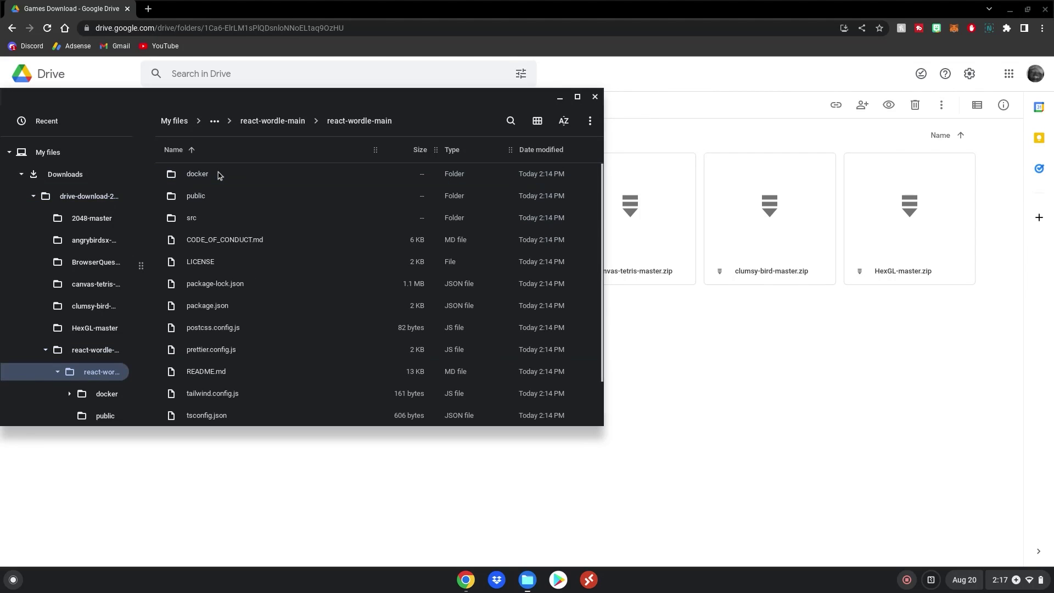
pyautogui.doubleClick(208, 199)
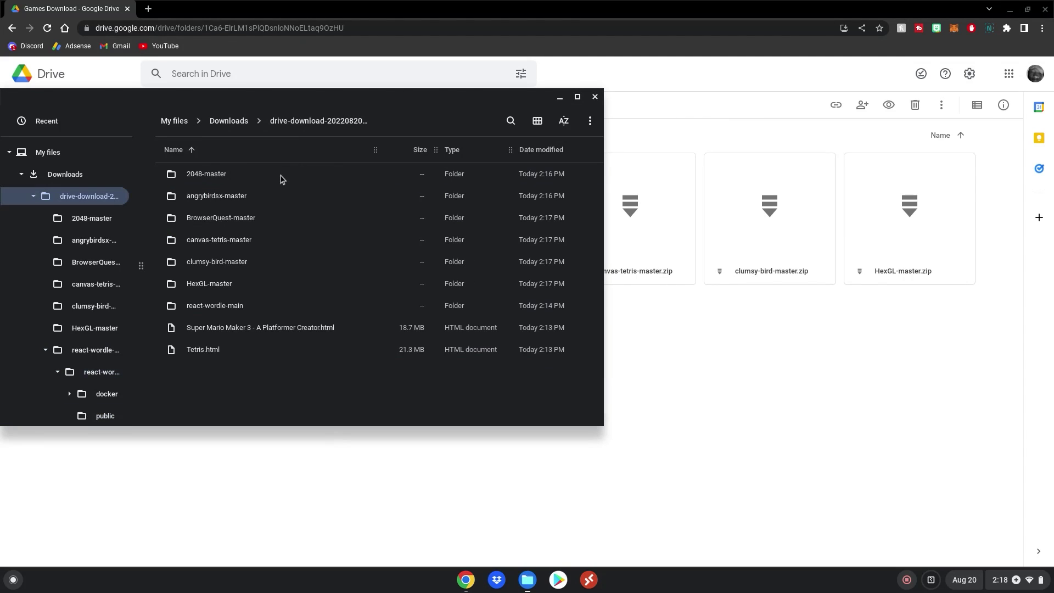
# - Open the inner 2048-master folder and launch its index.html in the browser
pyautogui.doubleClick(234, 175)
pyautogui.doubleClick(233, 176)
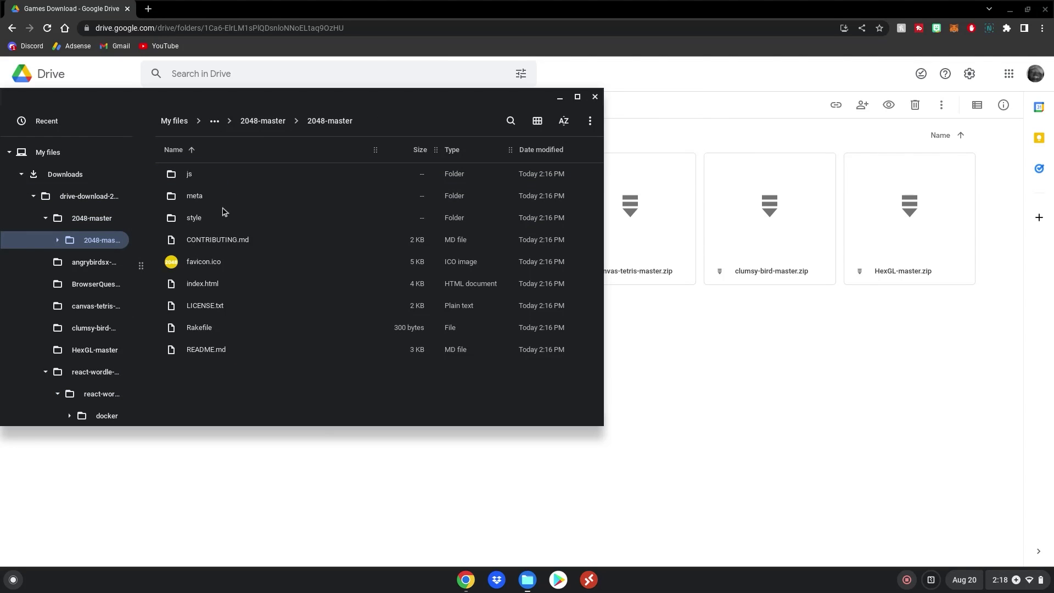
pyautogui.doubleClick(215, 284)
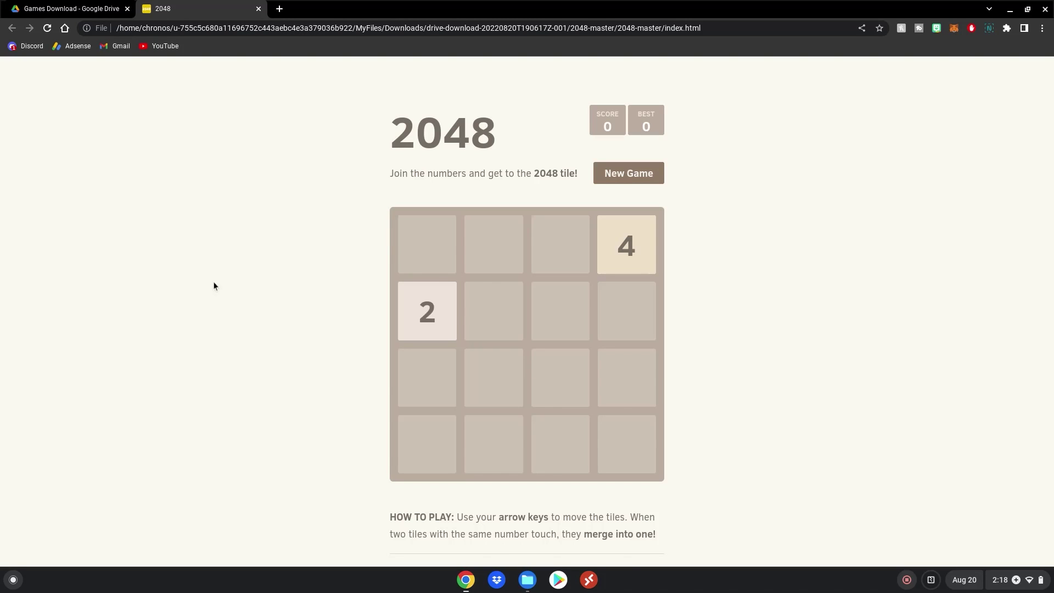
# - Play the 2048 game, sliding the tiles in different directions to merge matching numbers
pyautogui.press('Up')
pyautogui.press('Right')
pyautogui.press('Up')
pyautogui.press('Right')
pyautogui.press('Up')
pyautogui.press('Down')
pyautogui.press('Right')
pyautogui.press('Down')
pyautogui.press('Right')
pyautogui.press('Up')
pyautogui.press('Right')
pyautogui.press('Down')
pyautogui.press('Right')
pyautogui.press('Up')
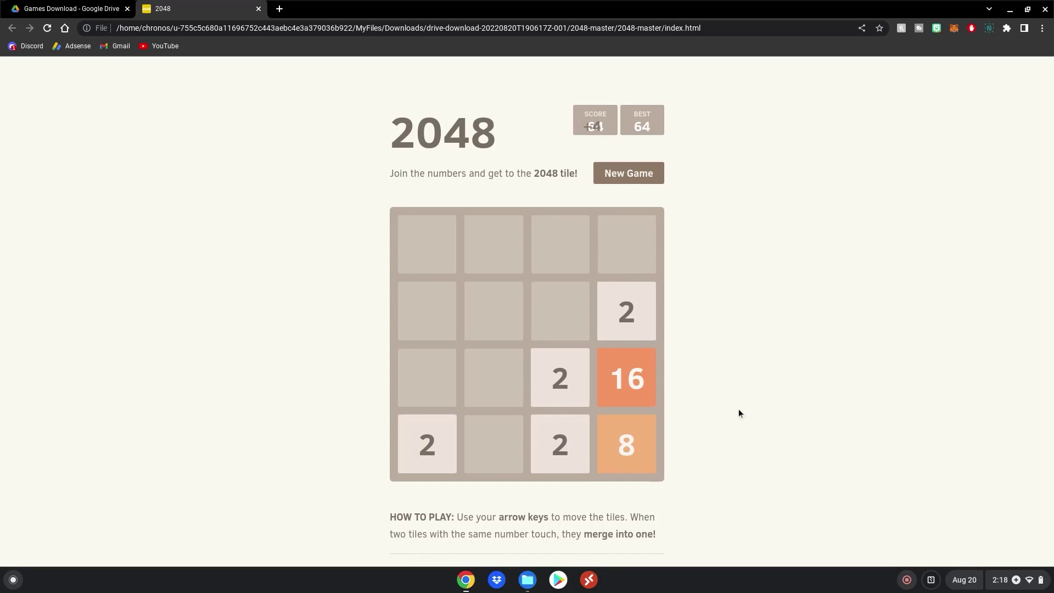
pyautogui.press('Right')
pyautogui.press('Up')
pyautogui.press('Right')
pyautogui.press('Up')
pyautogui.press('Up')
pyautogui.press('Right')
pyautogui.press('Left')
pyautogui.press('Down')
pyautogui.press('Down')
pyautogui.press('Down')
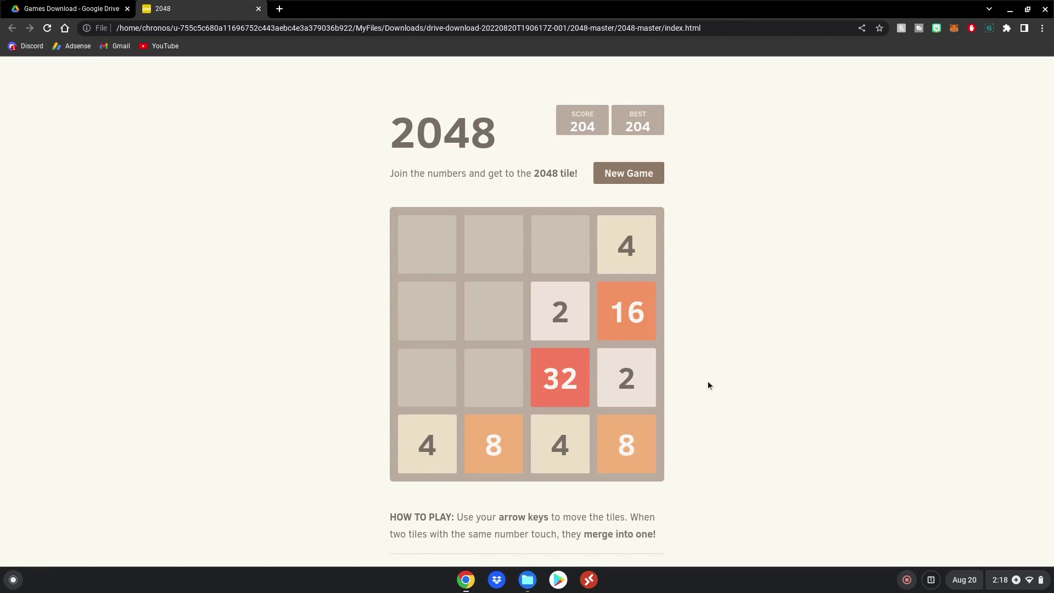
pyautogui.press('Left')
pyautogui.press('Right')
pyautogui.press('Down')
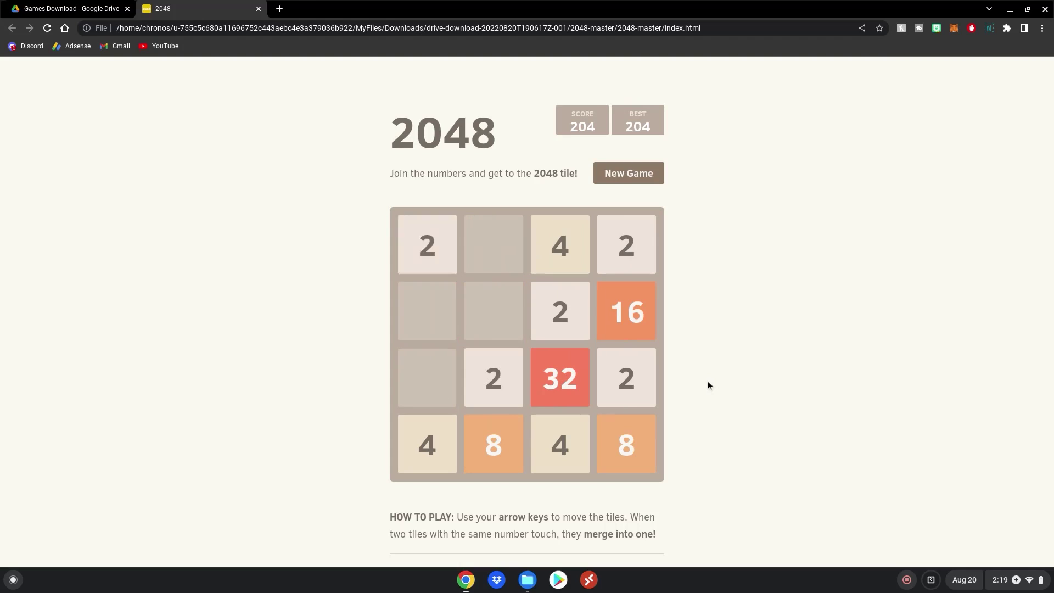
pyautogui.press('Down')
pyautogui.press('Right')
pyautogui.press('Down')
pyautogui.press('Left')
pyautogui.press('Left')
pyautogui.press('Down')
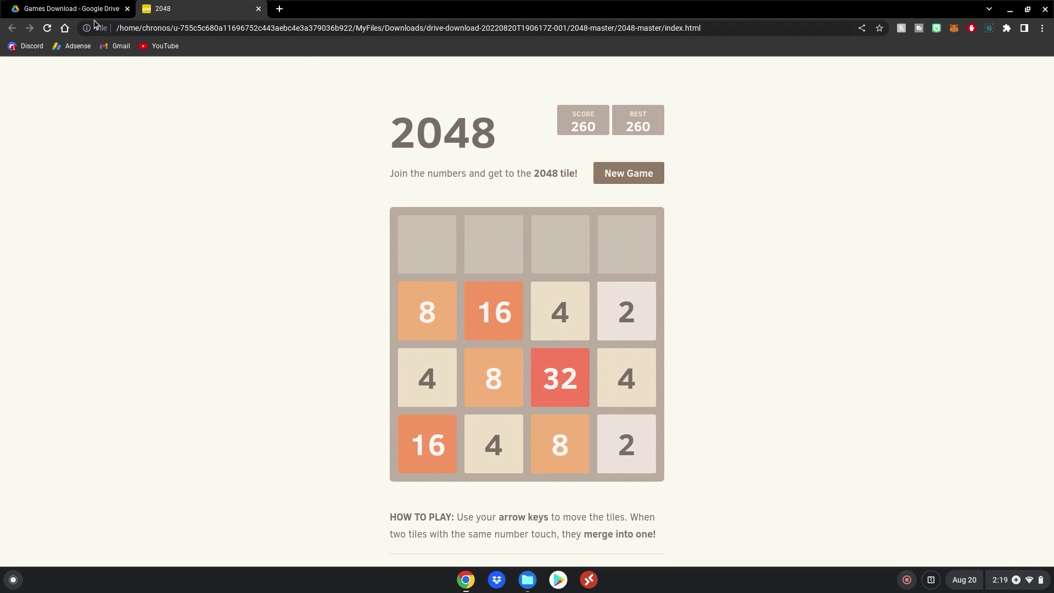
# - Continue the running 2048 game, shifting and merging the tiles until no more moves are possible
pyautogui.press('Up')
pyautogui.press('Up')
pyautogui.press('Right')
pyautogui.press('Right')
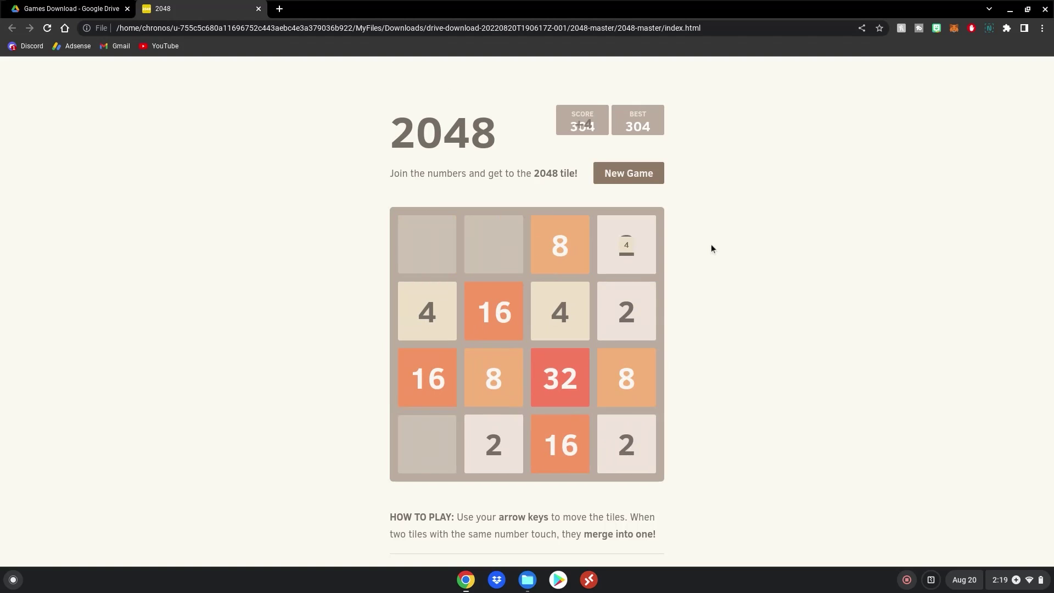
pyautogui.press('Up')
pyautogui.press('Left')
pyautogui.press('Right')
pyautogui.press('Left')
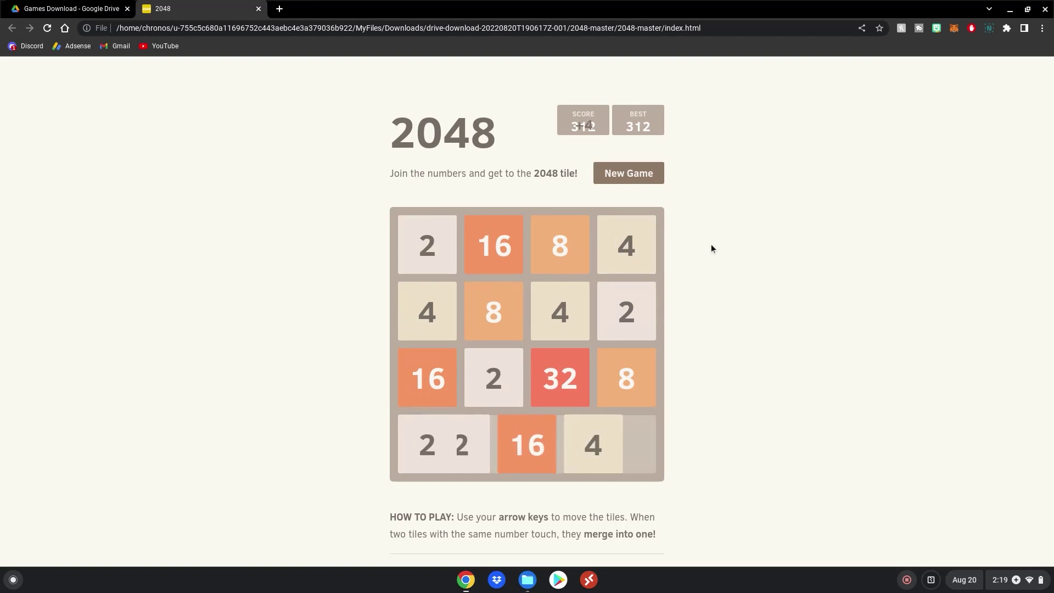
pyautogui.press('Right')
pyautogui.press('Down')
pyautogui.press('Right')
pyautogui.press('Up')
pyautogui.press('Left')
pyautogui.press('Down')
pyautogui.press('Right')
pyautogui.press('Down')
pyautogui.press('Up')
pyautogui.press('Left')
pyautogui.press('Down')
pyautogui.press('Left')
pyautogui.press('Right')
pyautogui.press('Down')
pyautogui.press('Right')
pyautogui.press('Left')
pyautogui.press('Down')
pyautogui.press('Left')
pyautogui.press('Left')
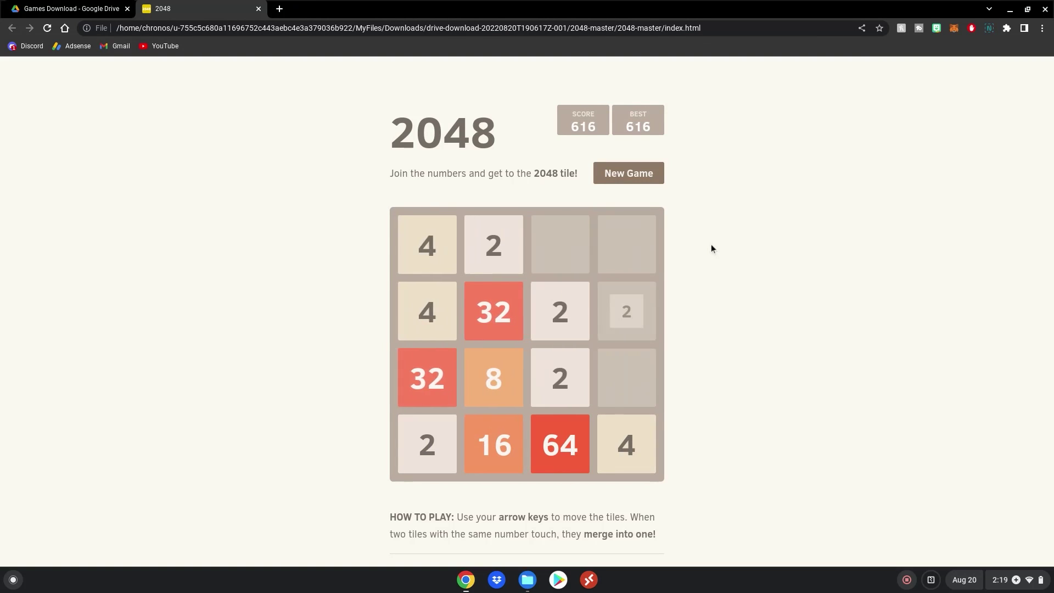
pyautogui.press('Down')
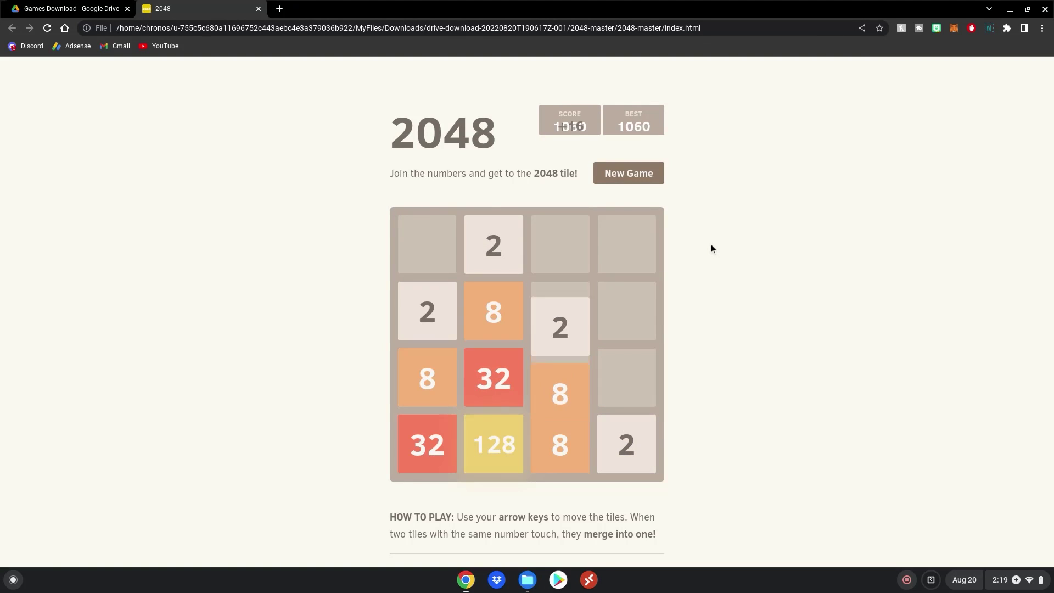
pyautogui.press('Down')
pyautogui.press('Right')
pyautogui.press('Down')
pyautogui.press('Down')
pyautogui.press('Left')
pyautogui.press('Down')
pyautogui.press('Right')
pyautogui.press('Down')
pyautogui.press('Down')
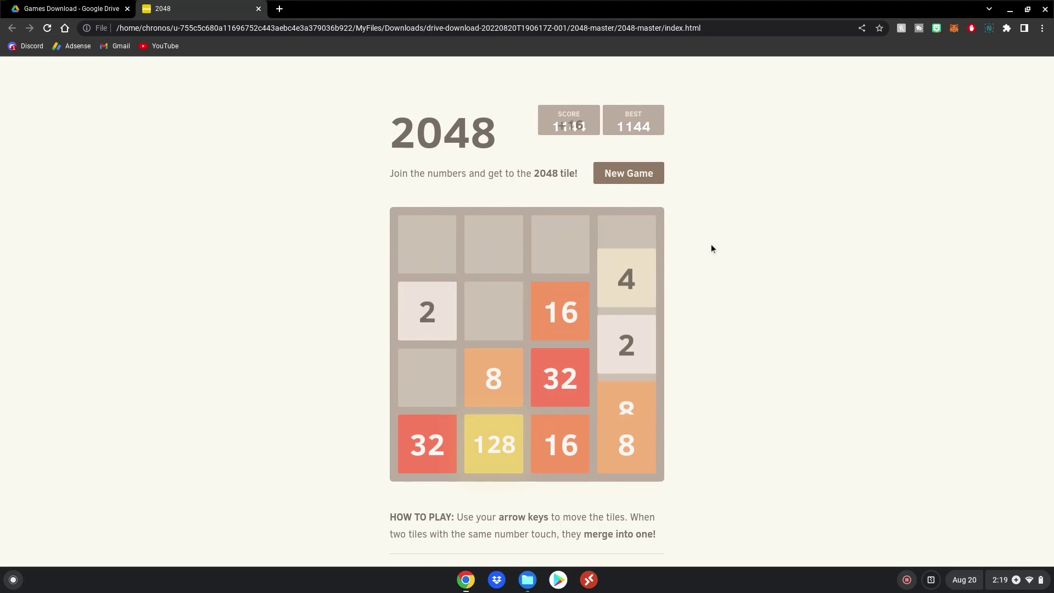
pyautogui.press('Right')
pyautogui.press('Down')
pyautogui.press('Down')
pyautogui.press('Right')
pyautogui.press('Right')
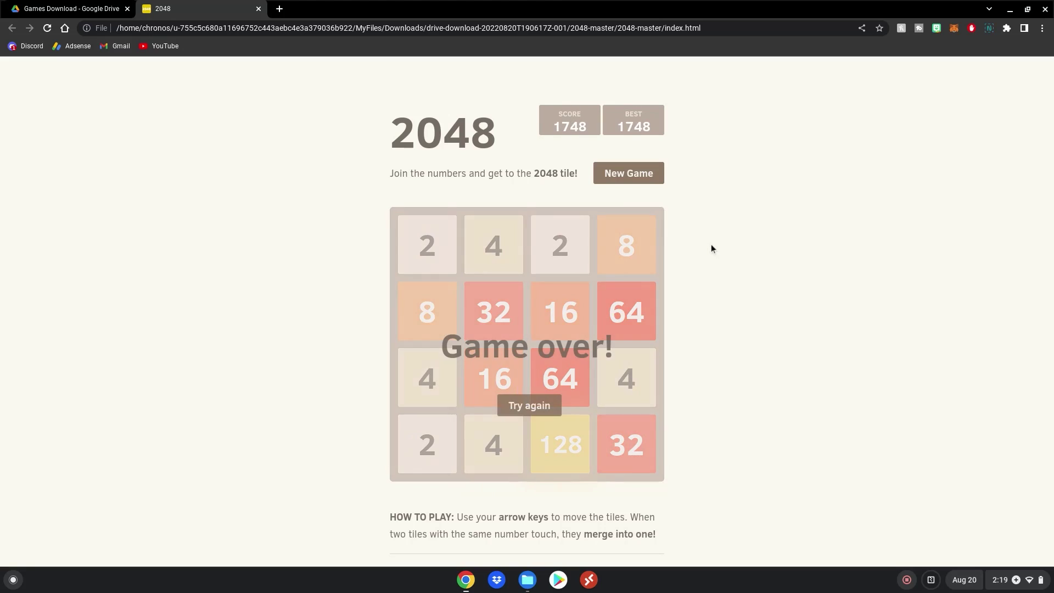
# - Close the 2048 game and return to the drive-download-20220820T190617Z-001 folder in the Files app
pyautogui.click(258, 8)
pyautogui.press('super')
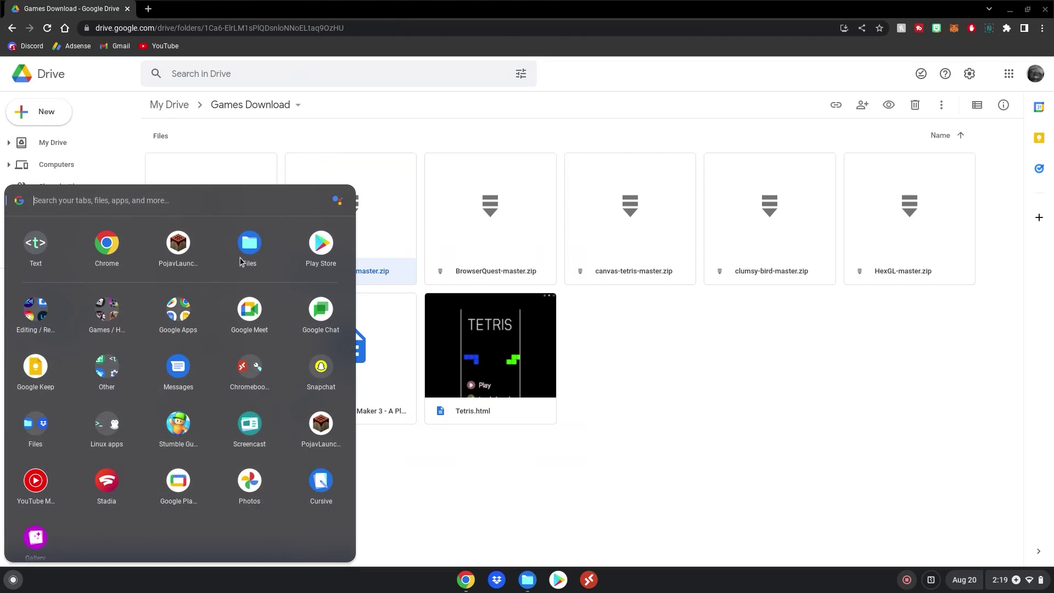
pyautogui.click(244, 247)
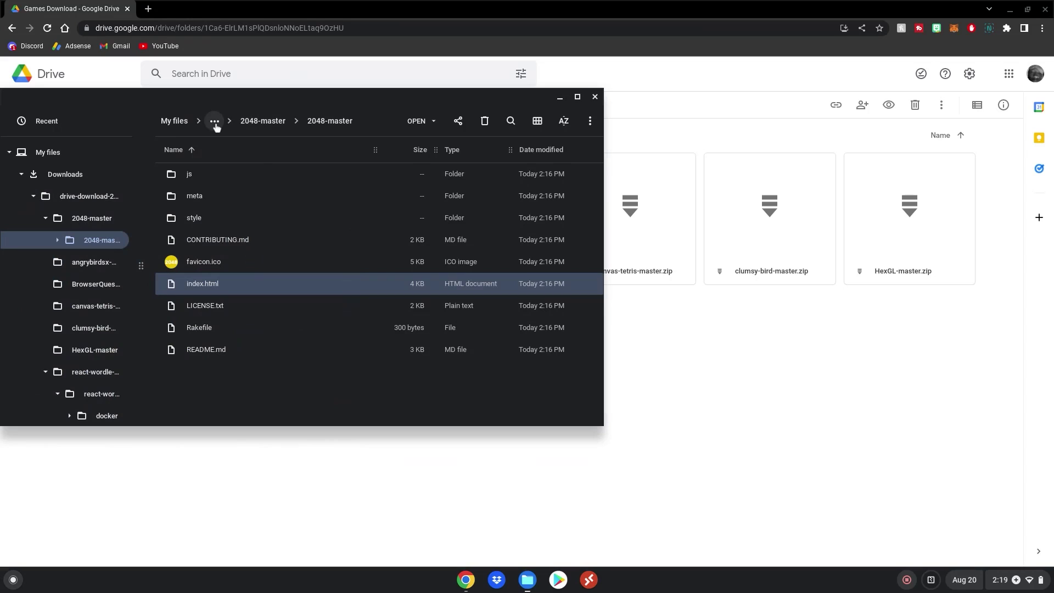
pyautogui.click(214, 121)
pyautogui.click(246, 166)
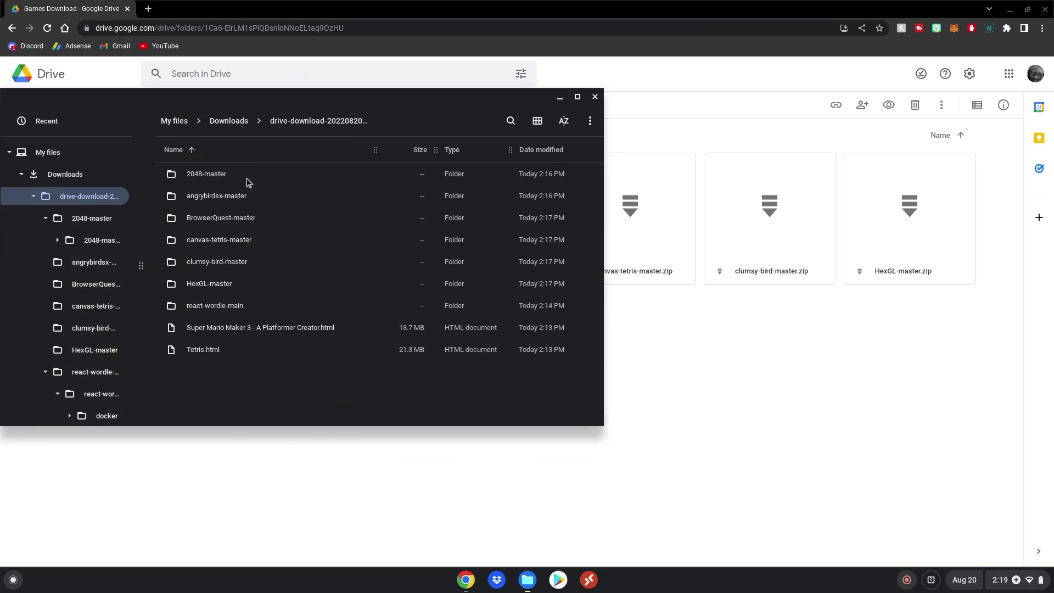
# - Browse through the nested angrybirdsx-master folders to Game and launch its index.html in the browser
pyautogui.doubleClick(244, 198)
pyautogui.doubleClick(241, 173)
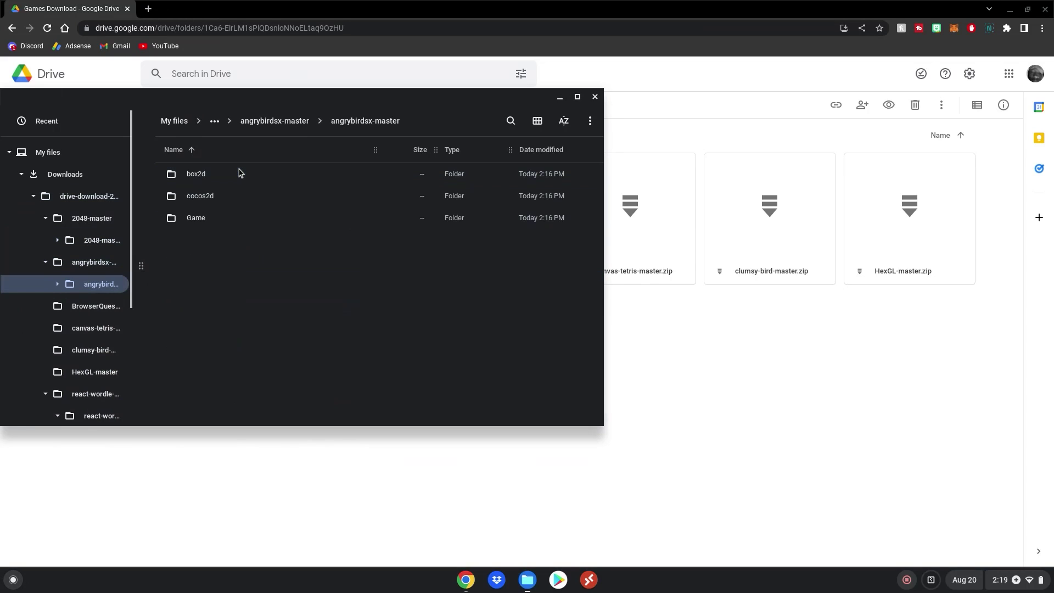
pyautogui.doubleClick(219, 218)
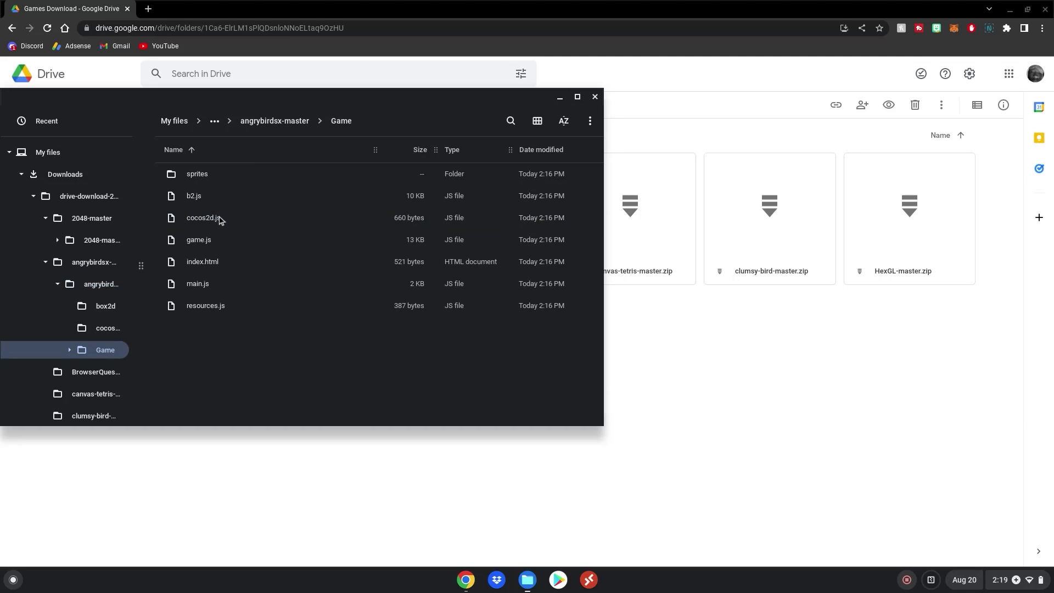
pyautogui.click(219, 267)
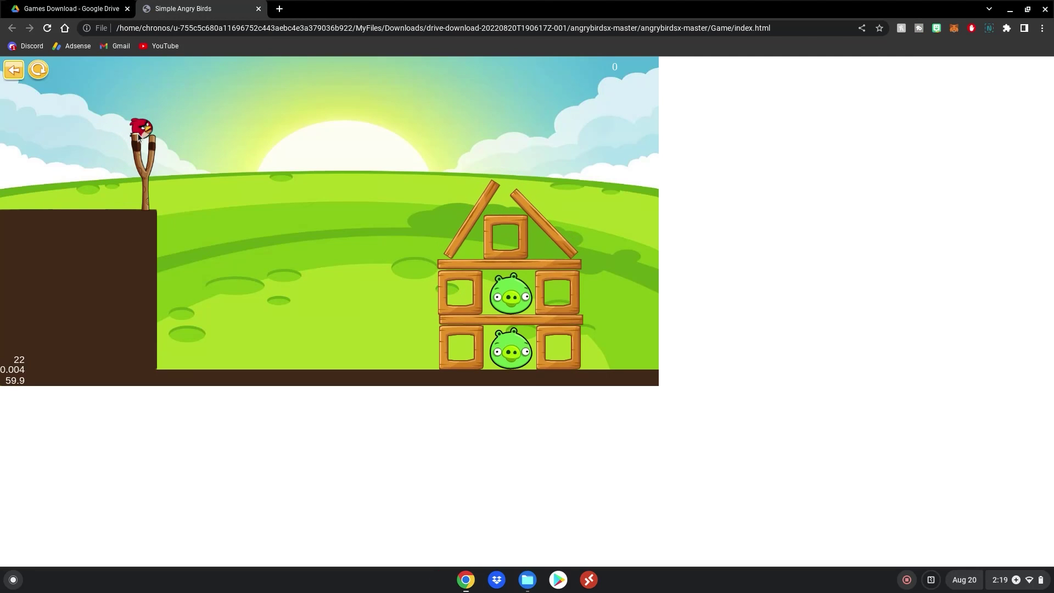
# - Shoot the bird from the slingshot at the wooden structure, restart the level and shoot again
pyautogui.moveTo(124, 149); pyautogui.dragTo(26, 82)
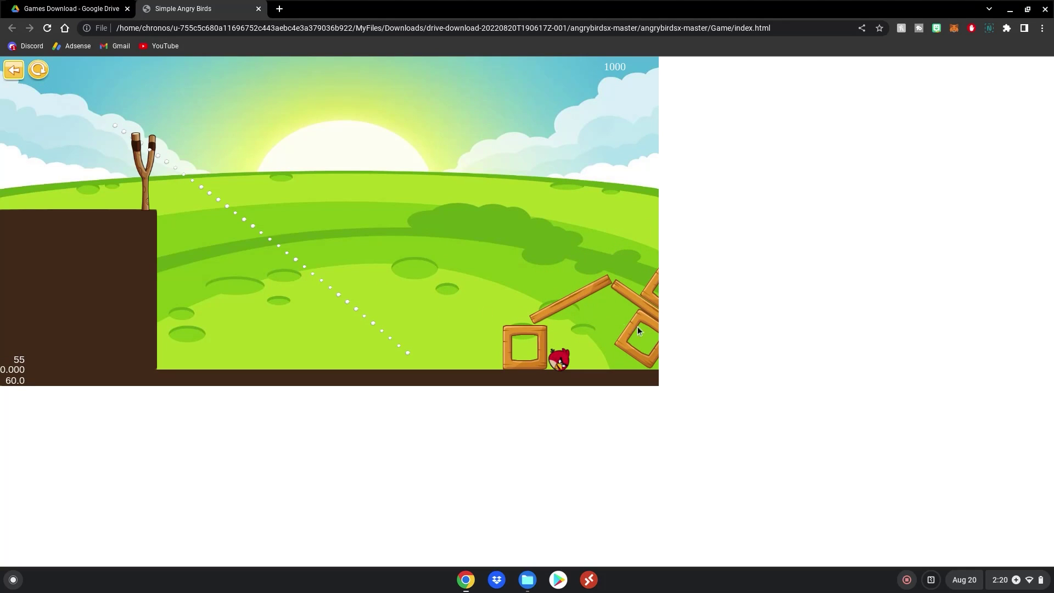
pyautogui.click(37, 71)
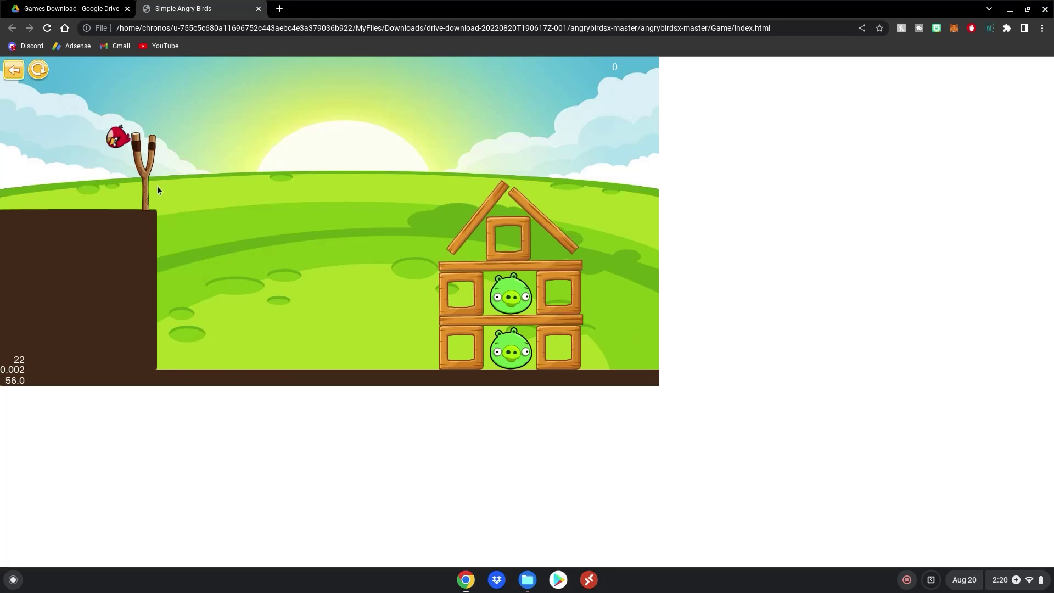
pyautogui.moveTo(133, 117); pyautogui.dragTo(83, 124)
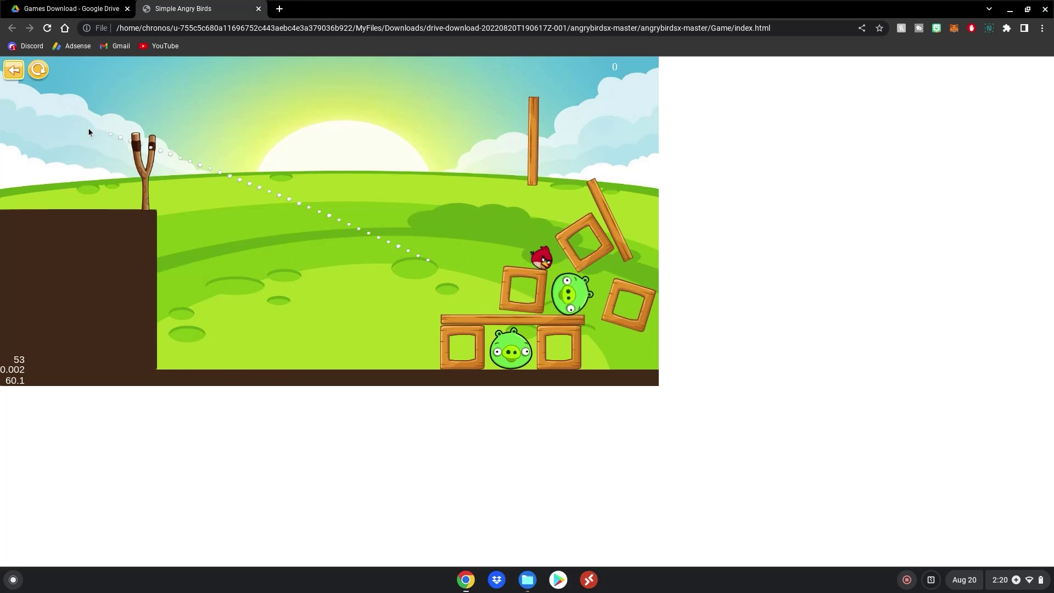
# - Close the Angry Birds game and open Tetris.html from the drive-download-20220820T190617Z-001 folder in the Files app
pyautogui.click(258, 9)
pyautogui.press('super')
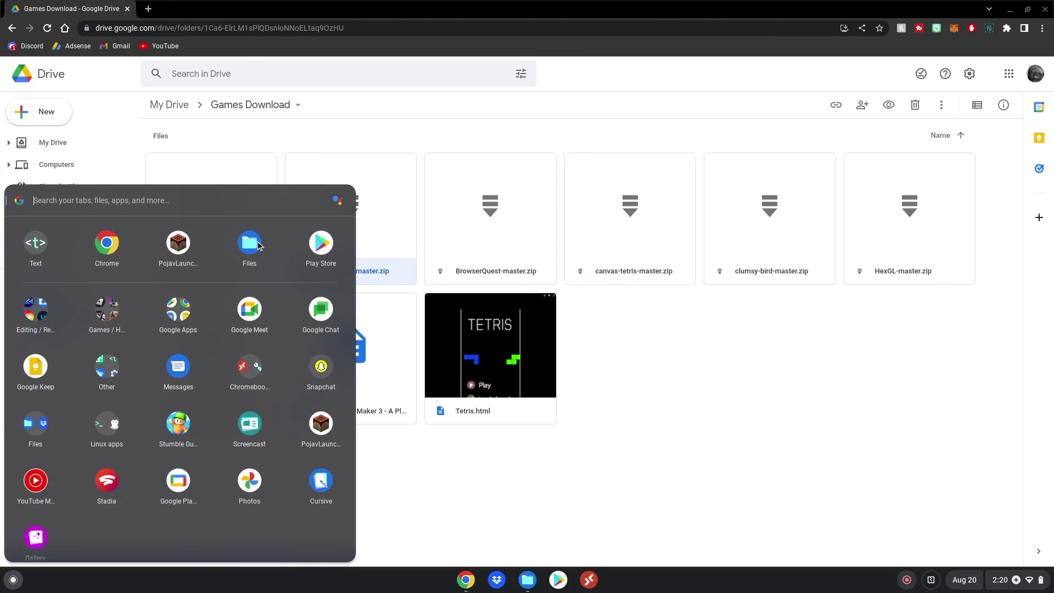
pyautogui.click(250, 243)
pyautogui.click(219, 121)
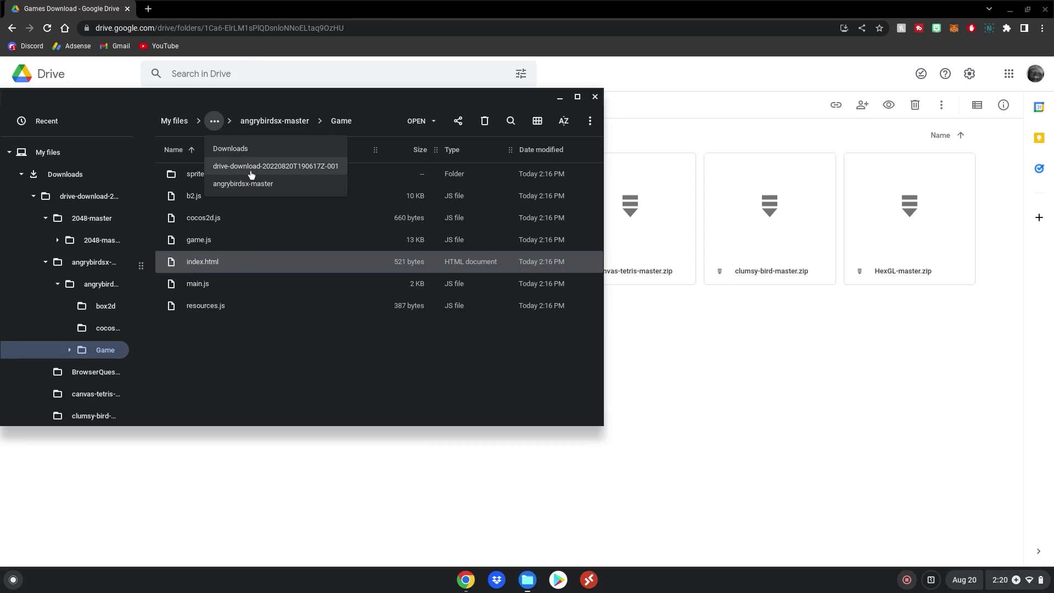
pyautogui.click(250, 172)
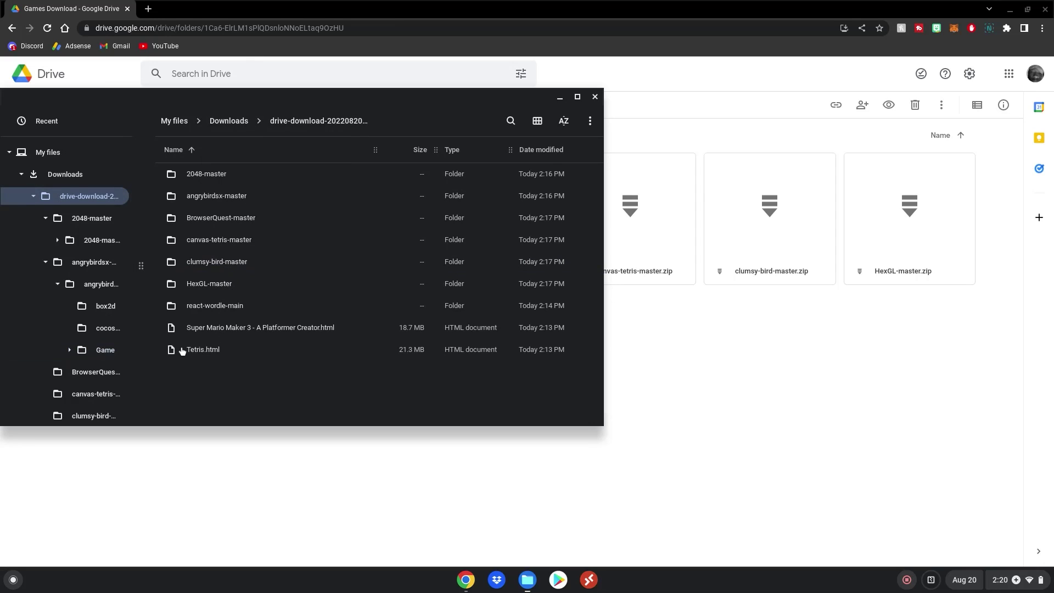
pyautogui.doubleClick(222, 351)
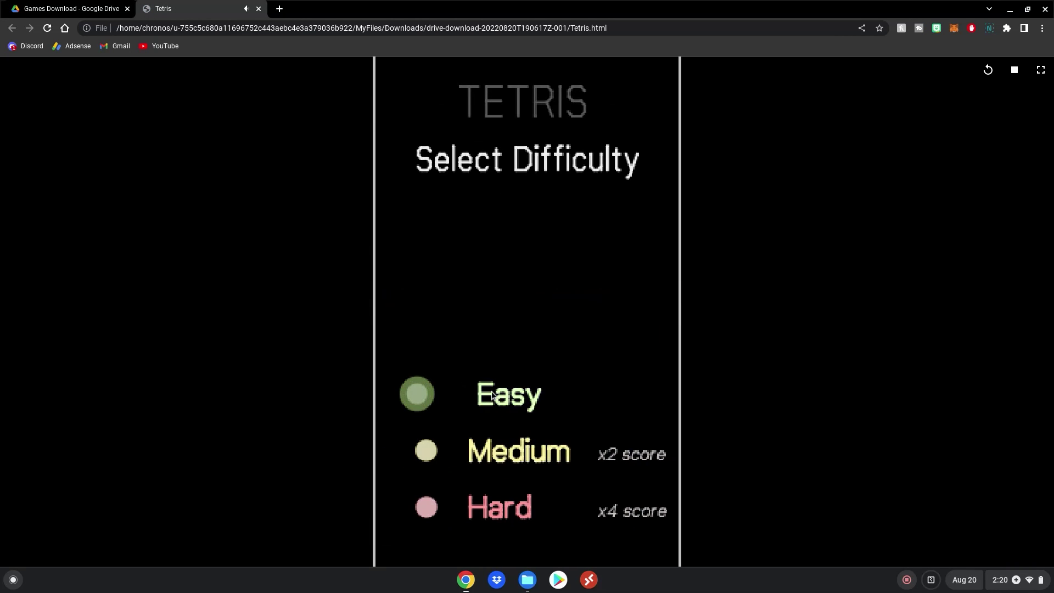
# - Start a Tetris game on Easy difficulty and move, rotate and lower the falling piece
pyautogui.click(496, 393)
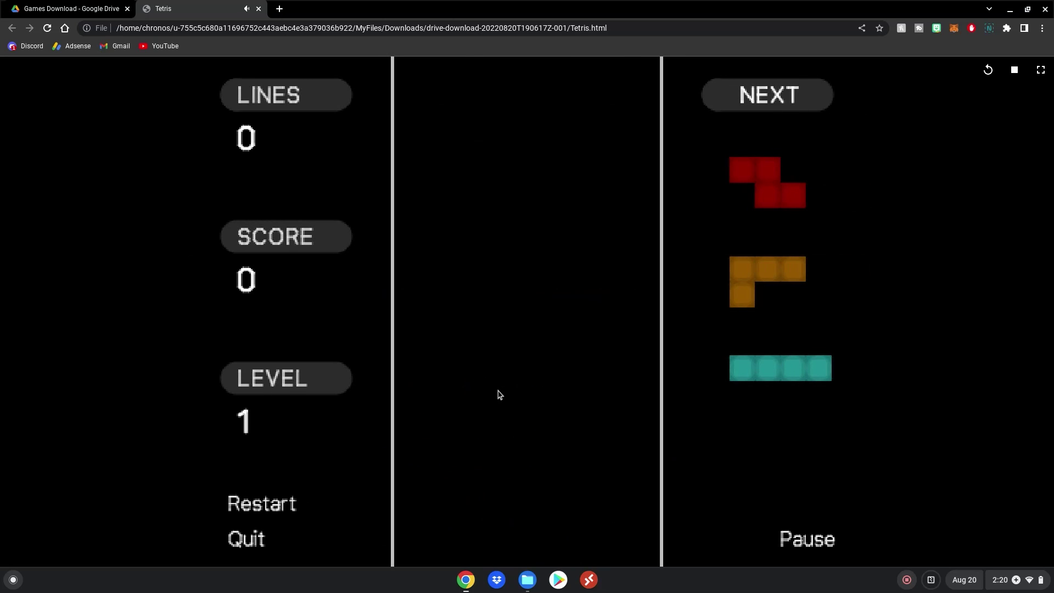
pyautogui.press('Left')
pyautogui.press('Left')
pyautogui.press('Up')
pyautogui.press('Up')
pyautogui.press('Down')
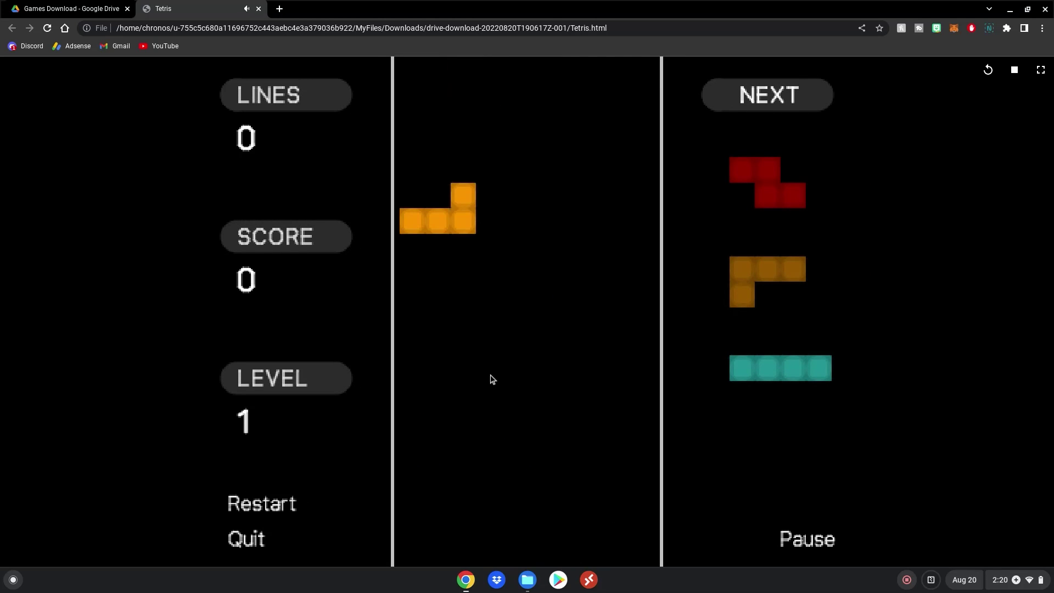
pyautogui.press('Up')
pyautogui.press('Left')
pyautogui.press('Right')
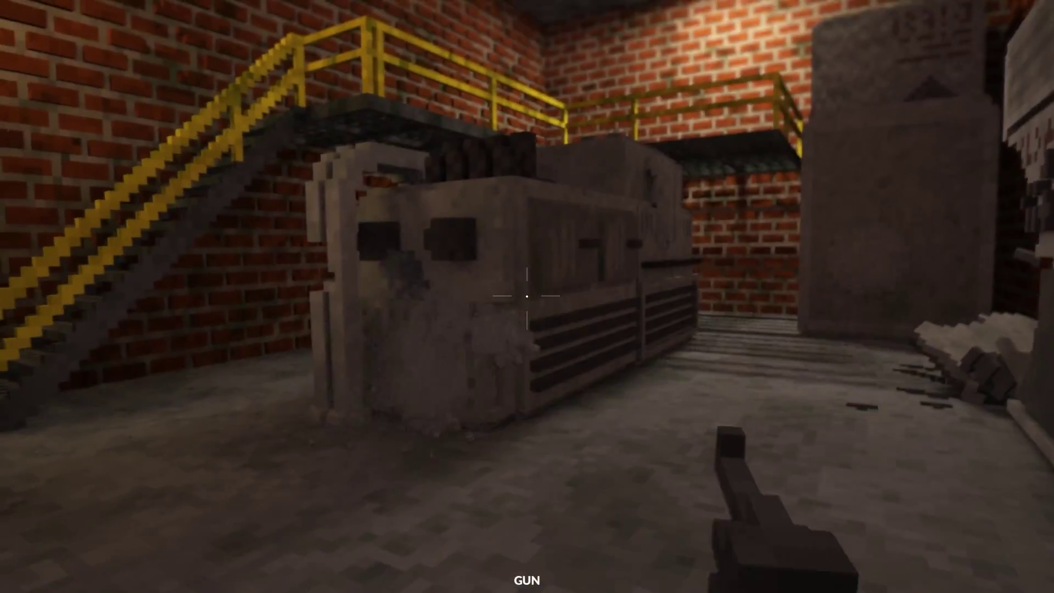
pyautogui.scroll(-1, 526, 297)
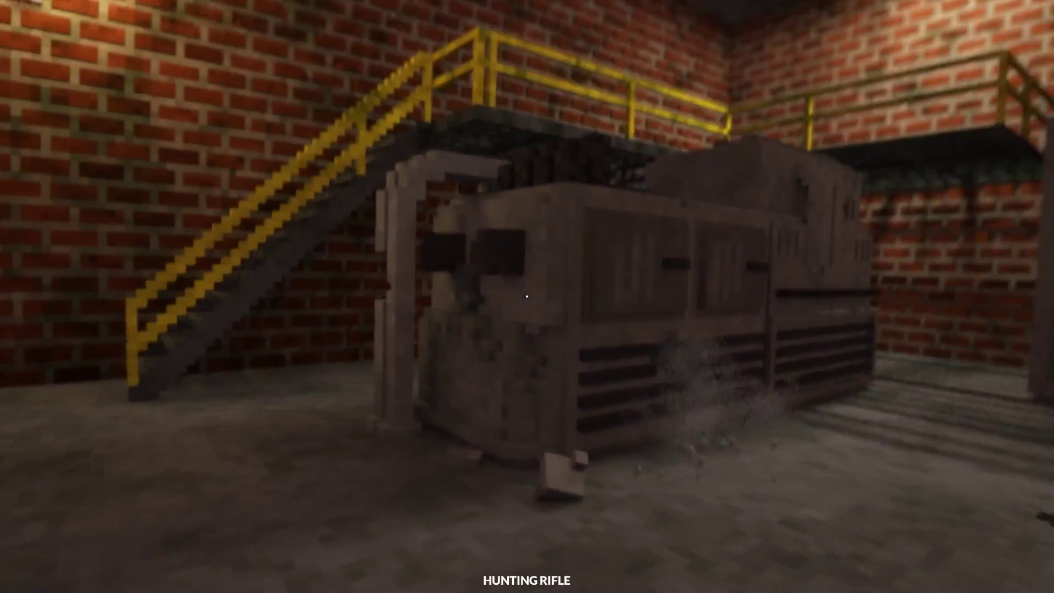